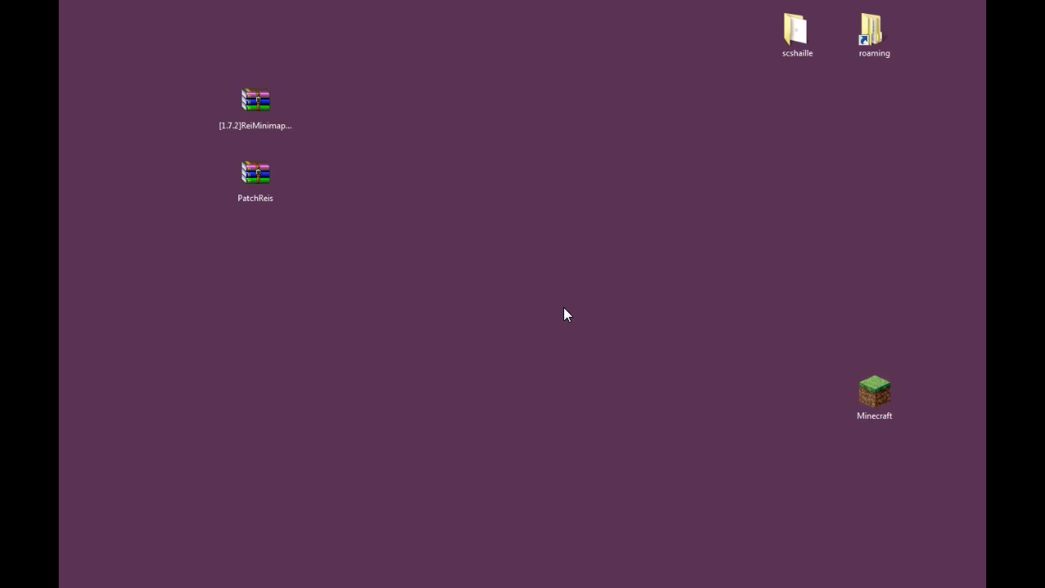
pyautogui.moveTo(314, 177); pyautogui.dragTo(235, 83)
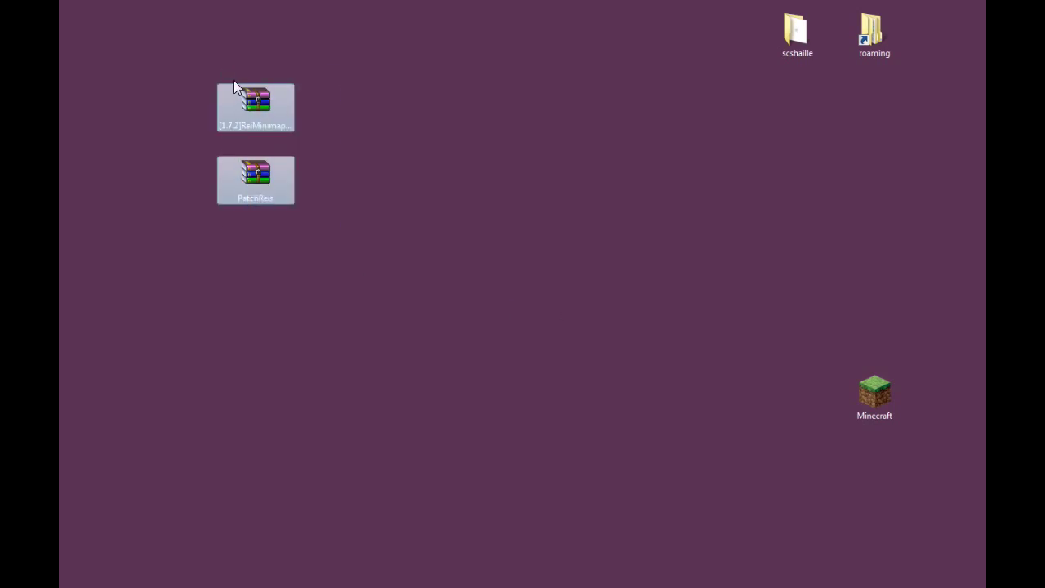
pyautogui.click(361, 144)
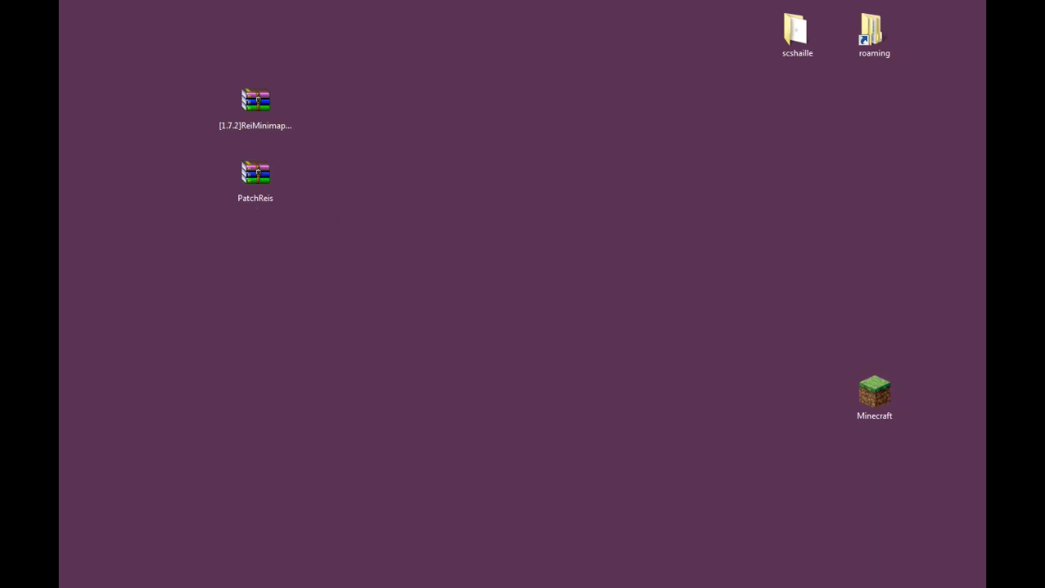
# Switch to the browser and examine the Rei's Minimap forum thread, including the post with the Forge patch links and installation instructions
pyautogui.click(305, 585)
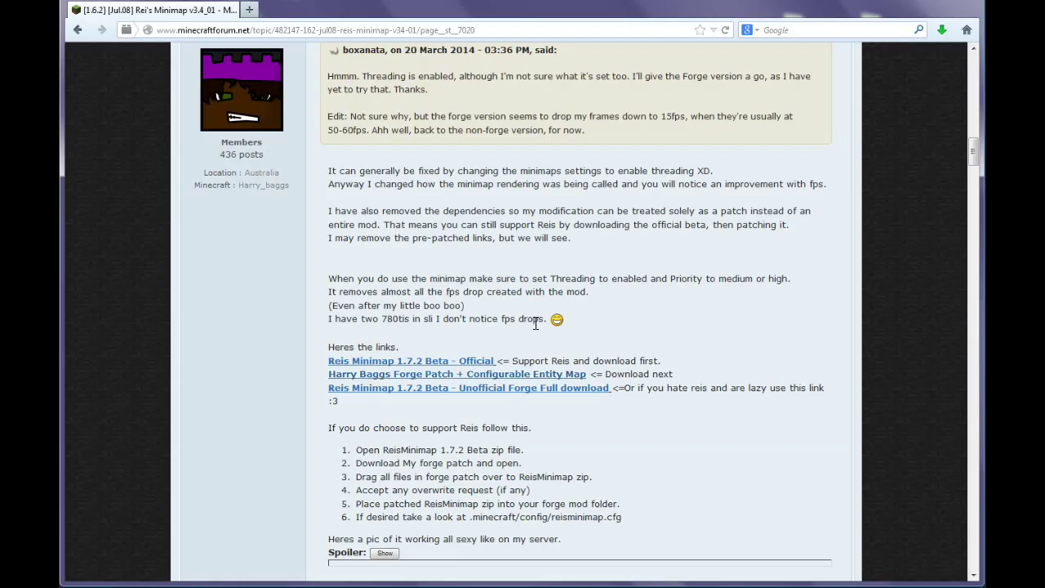
pyautogui.scroll(15, 536, 324)
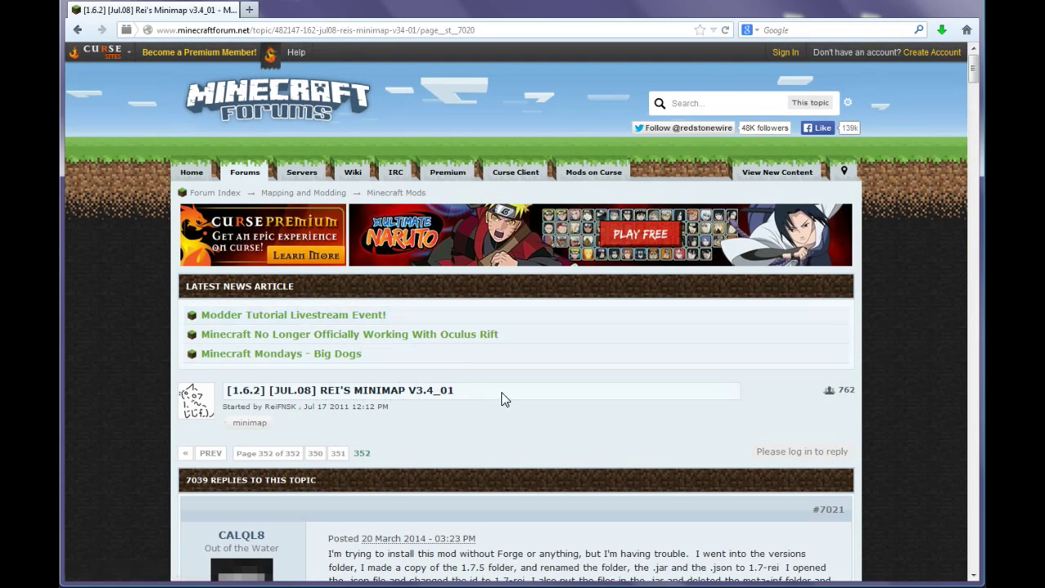
pyautogui.scroll(-5, 502, 394)
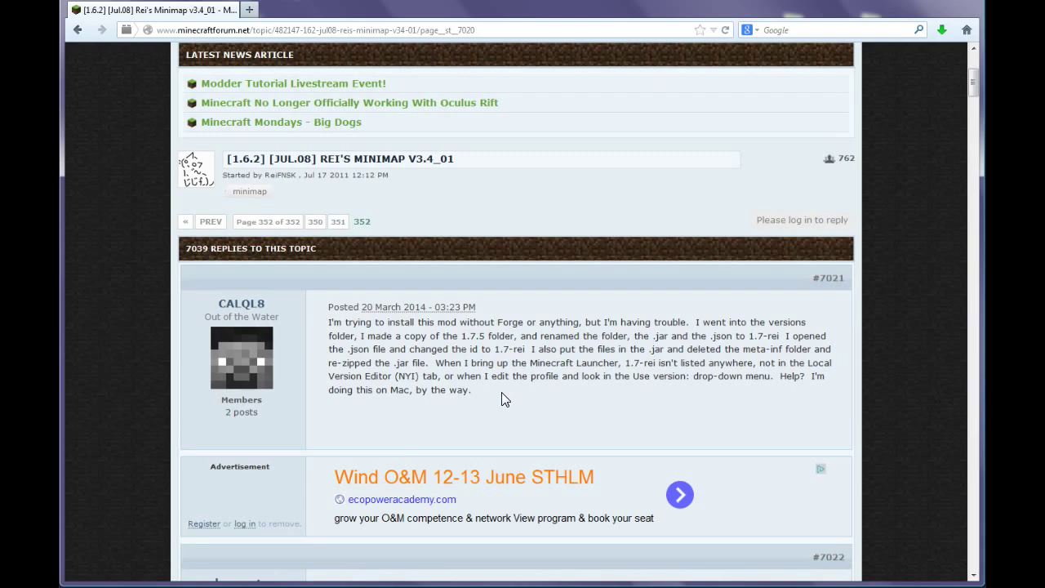
pyautogui.scroll(4, 503, 399)
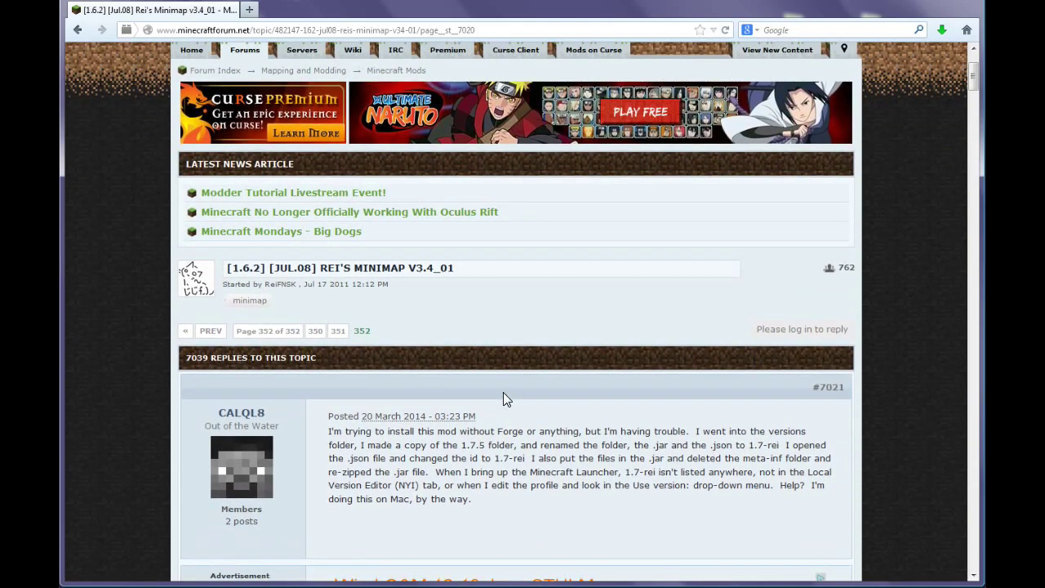
pyautogui.scroll(-5, 488, 395)
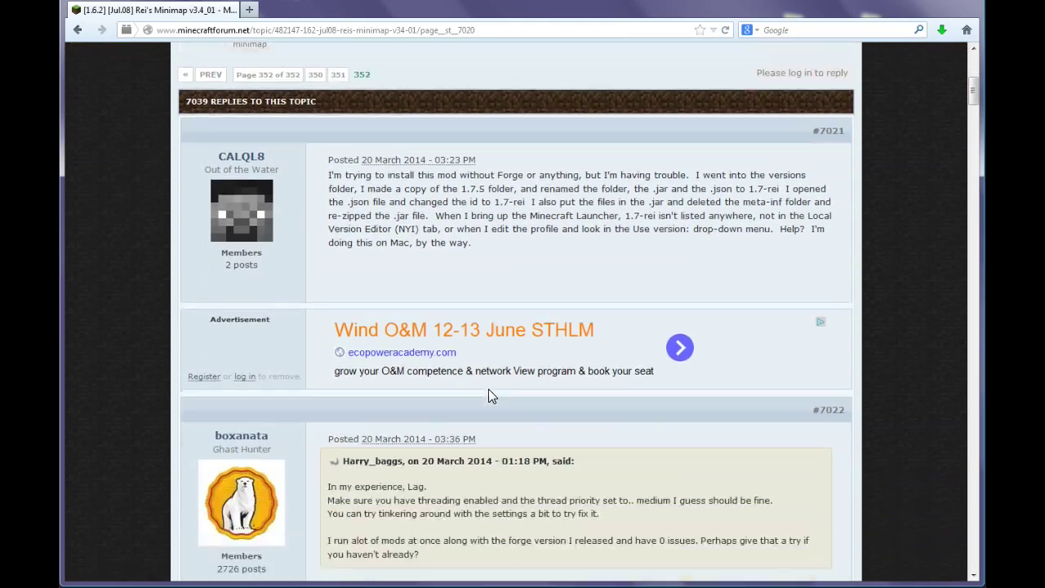
pyautogui.scroll(-10, 489, 389)
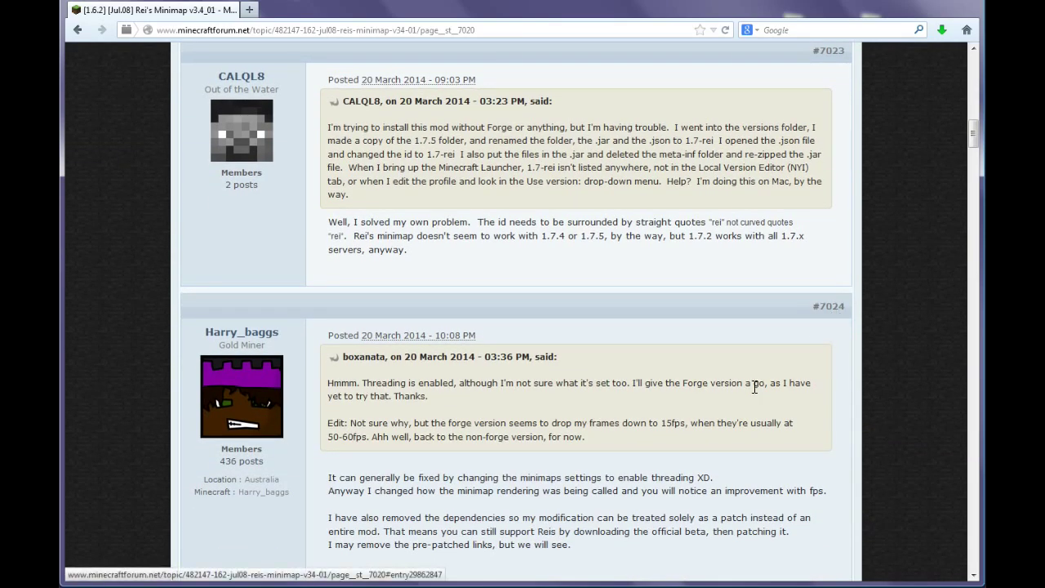
pyautogui.scroll(-4, 752, 385)
pyautogui.scroll(-2, 753, 386)
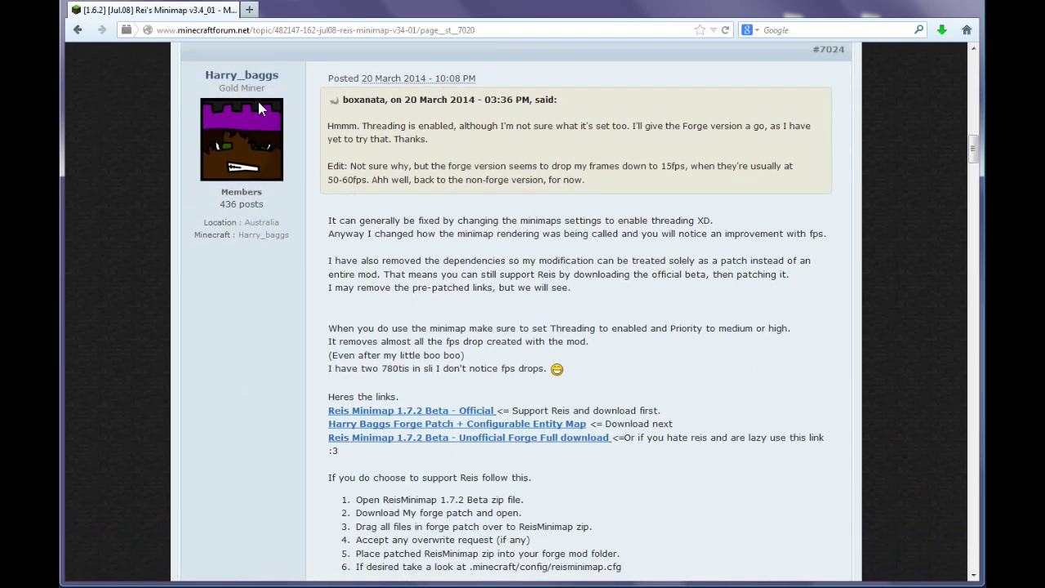
pyautogui.scroll(-2, 642, 263)
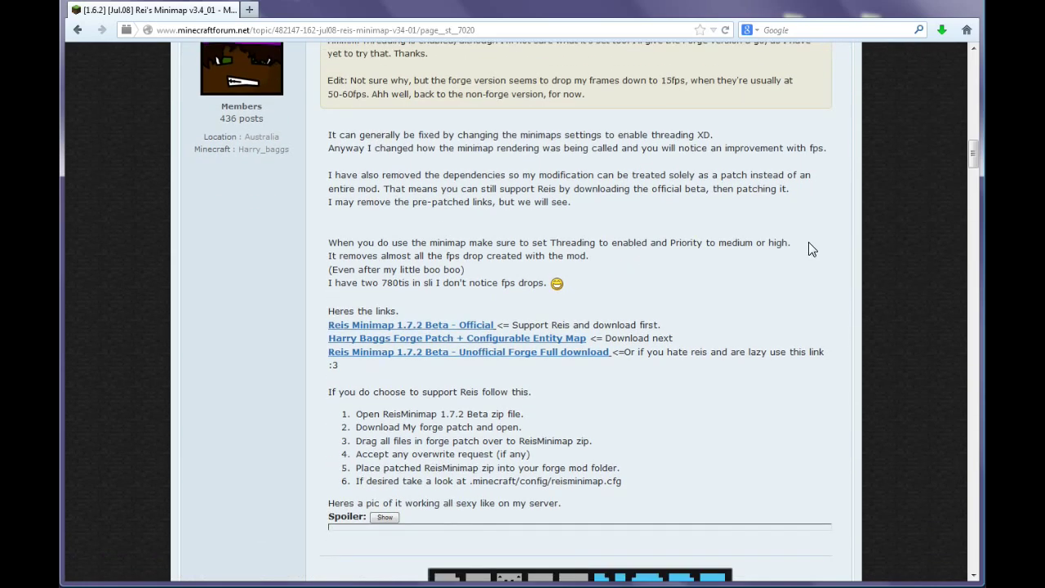
pyautogui.scroll(1, 812, 241)
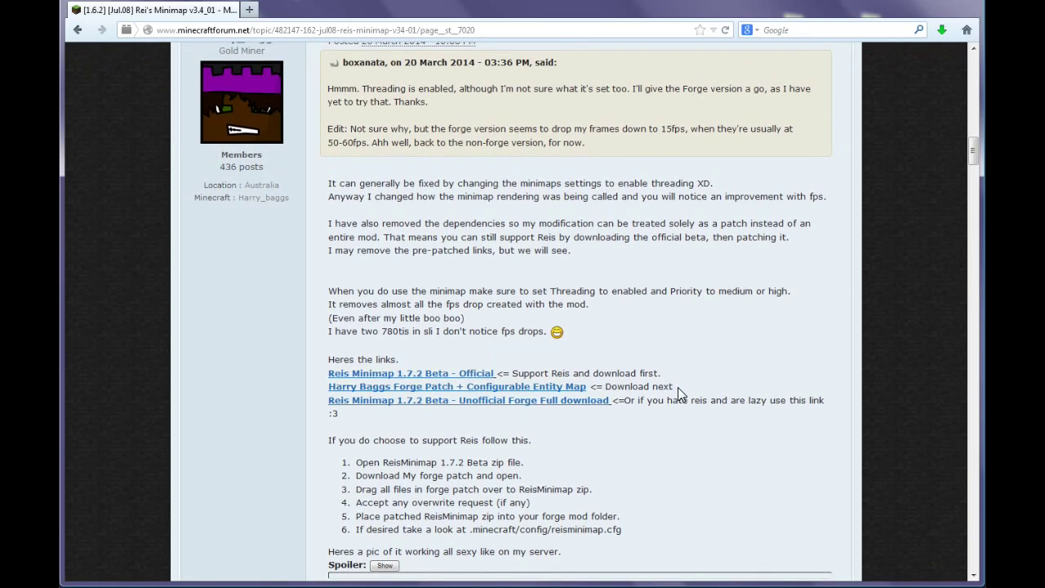
# Highlight the official Reis Minimap 1.7.2 Beta and Forge patch download lines, and after that the Forge patch link alone
pyautogui.moveTo(678, 387); pyautogui.dragTo(673, 364)
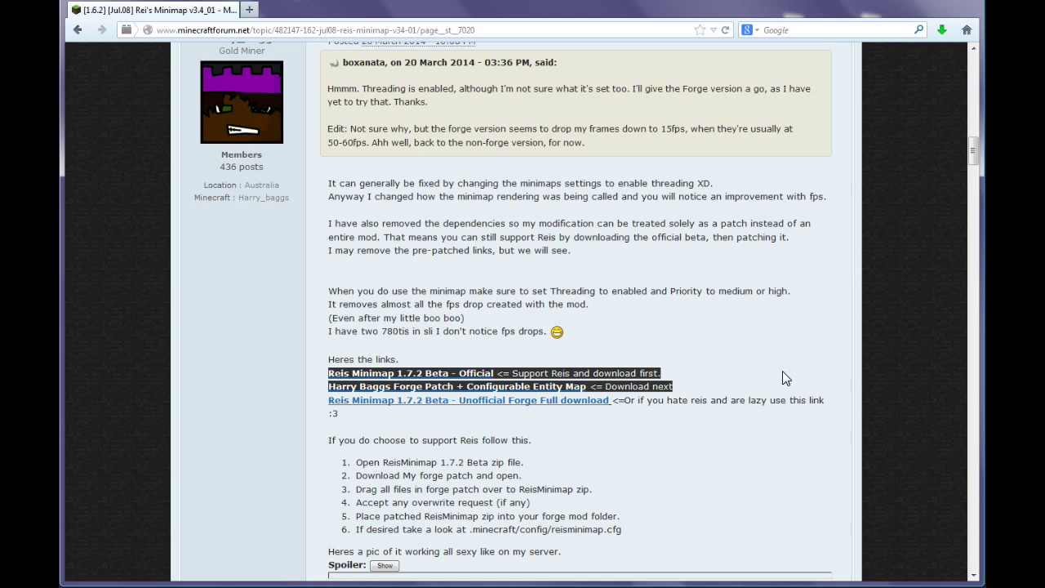
pyautogui.click(744, 377)
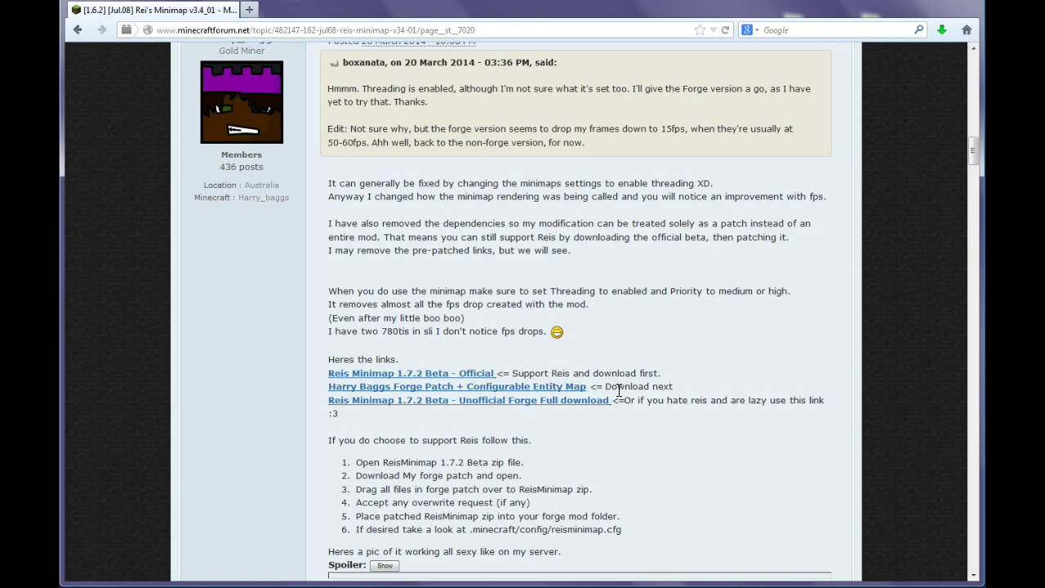
pyautogui.moveTo(596, 384); pyautogui.dragTo(334, 393)
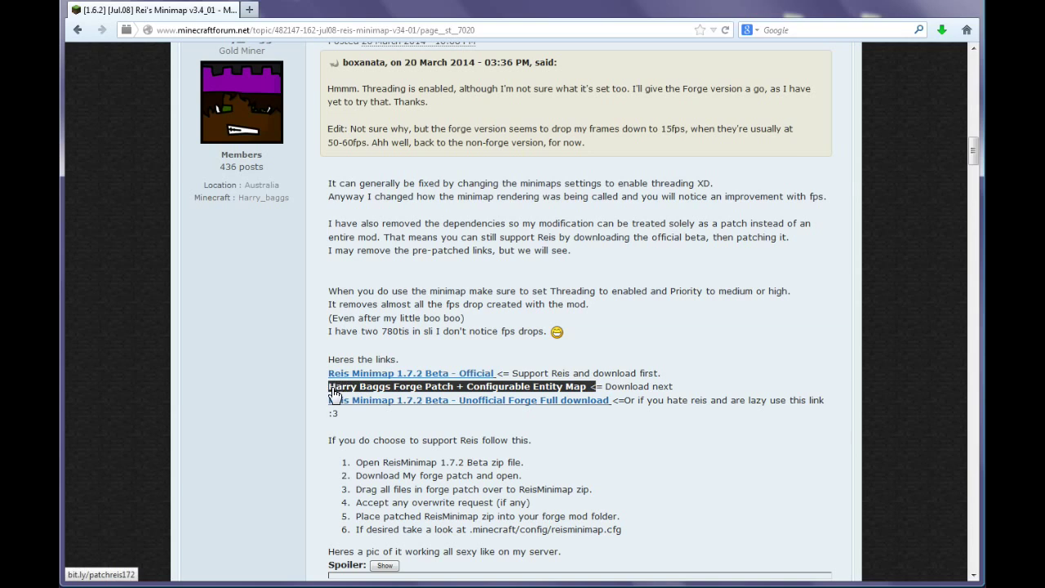
pyautogui.click(685, 359)
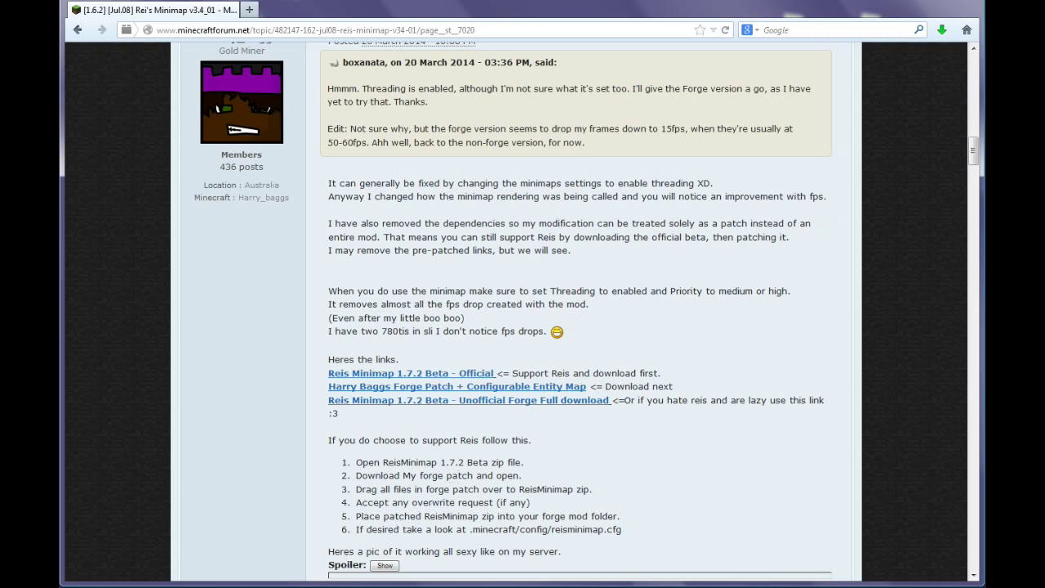
# Open the [1.7.2]ReiMinimap_v3.4_03beta and PatchReis archives from the desktop and arrange their windows side by side
pyautogui.press('super+d')
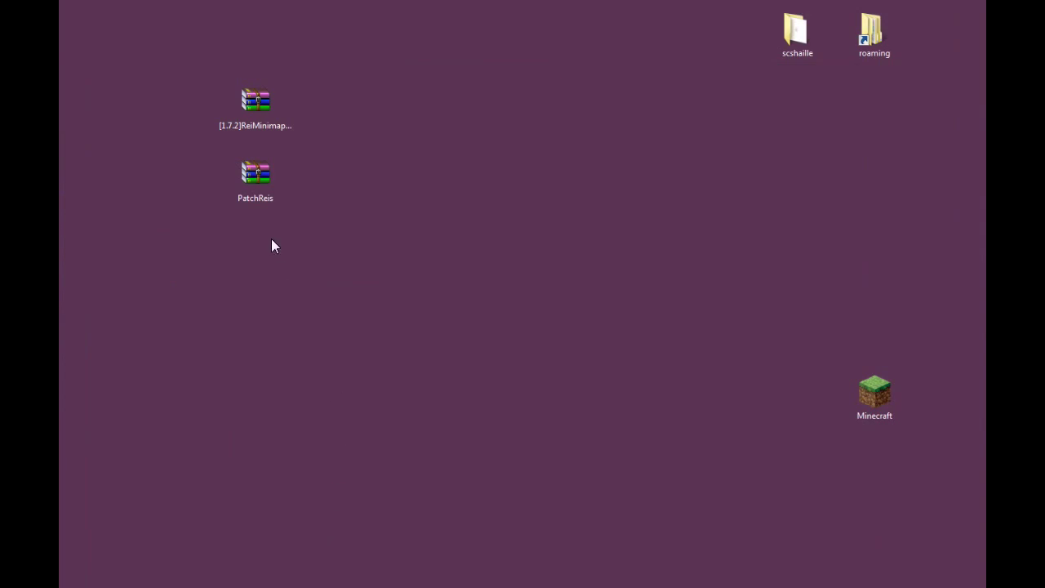
pyautogui.doubleClick(255, 101)
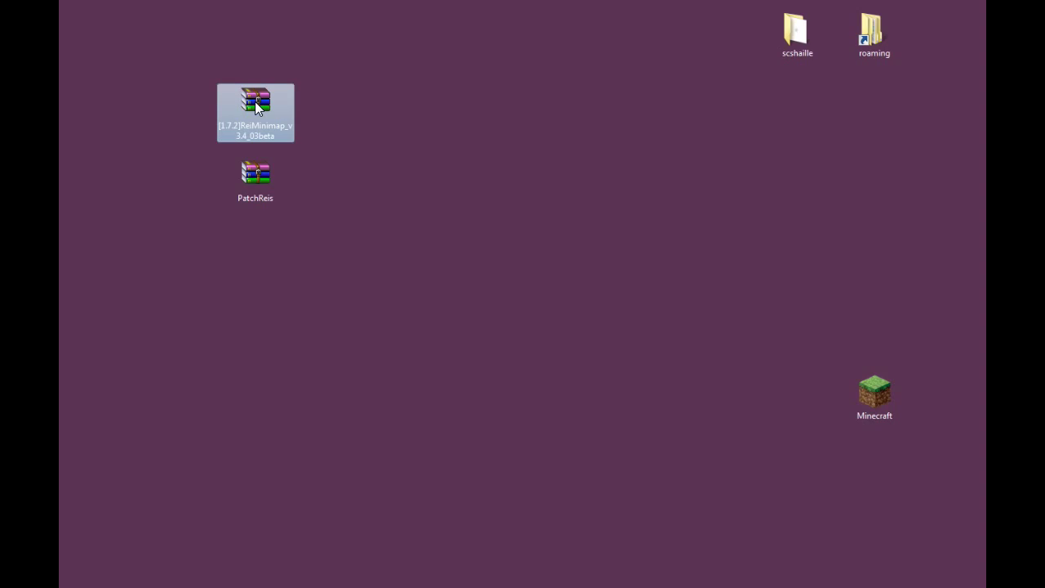
pyautogui.moveTo(527, 33); pyautogui.dragTo(729, 39)
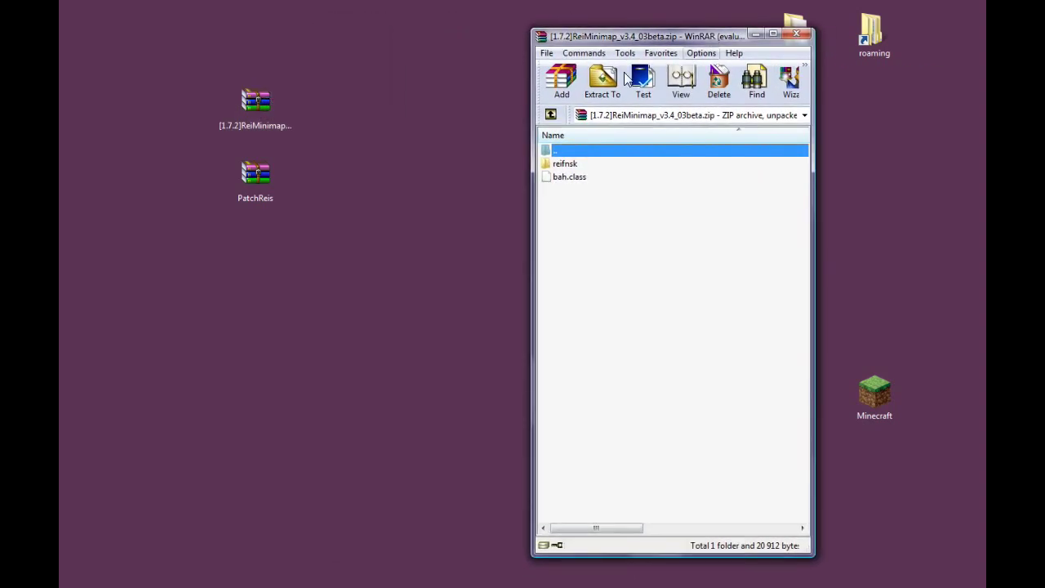
pyautogui.doubleClick(243, 183)
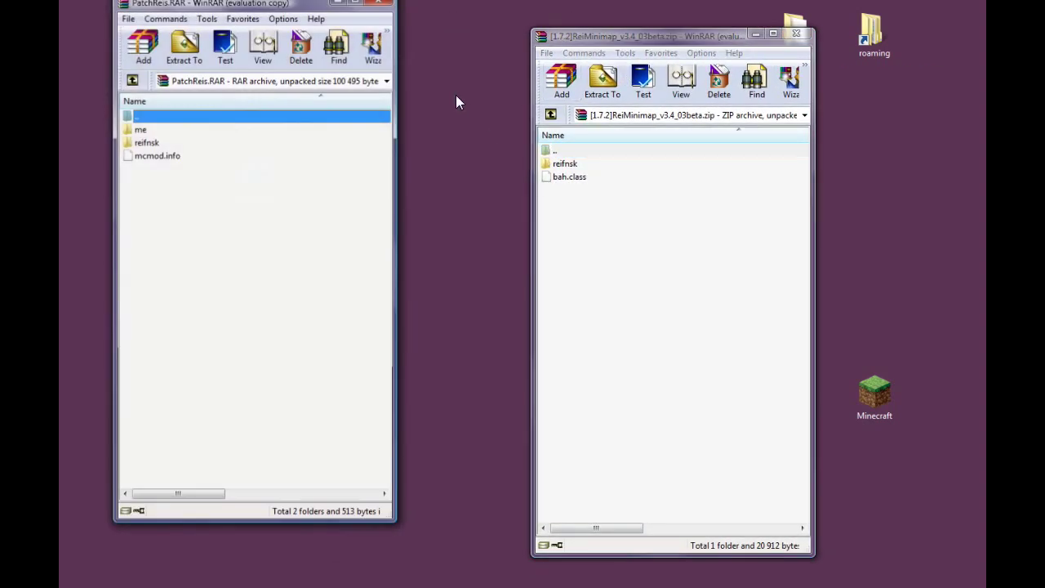
pyautogui.moveTo(295, 13); pyautogui.dragTo(399, 46)
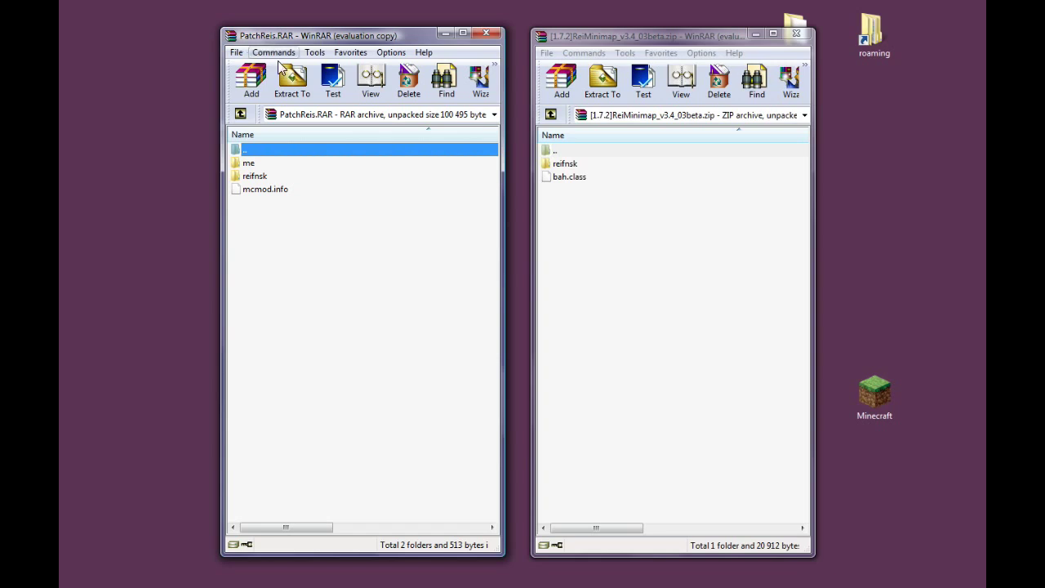
# Add the me and reifnsk folders and mcmod.info from PatchReis.RAR to the ReiMinimap zip with default archive parameters, and close both archives
pyautogui.moveTo(286, 226); pyautogui.dragTo(613, 218)
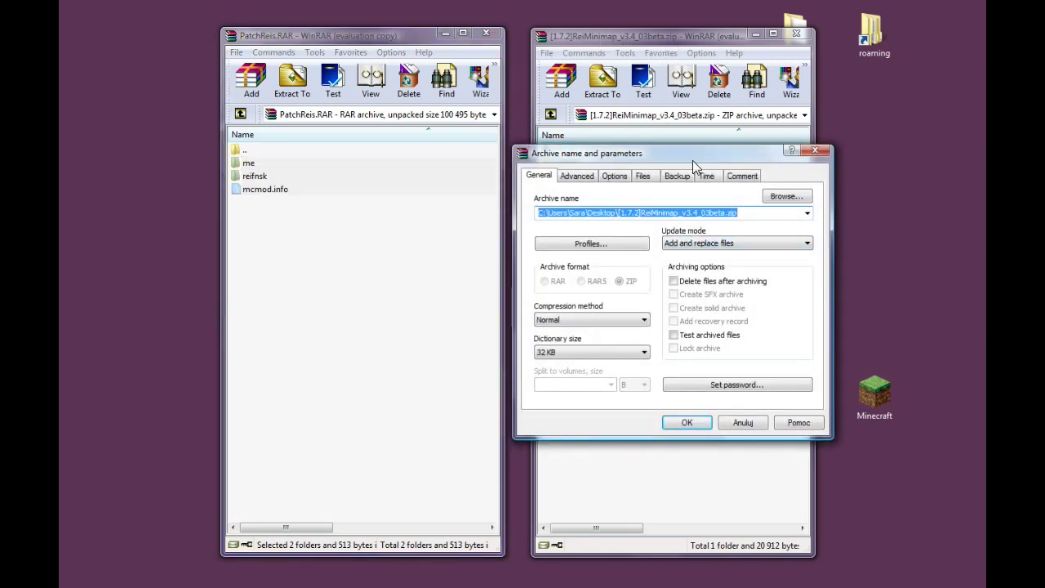
pyautogui.click(685, 425)
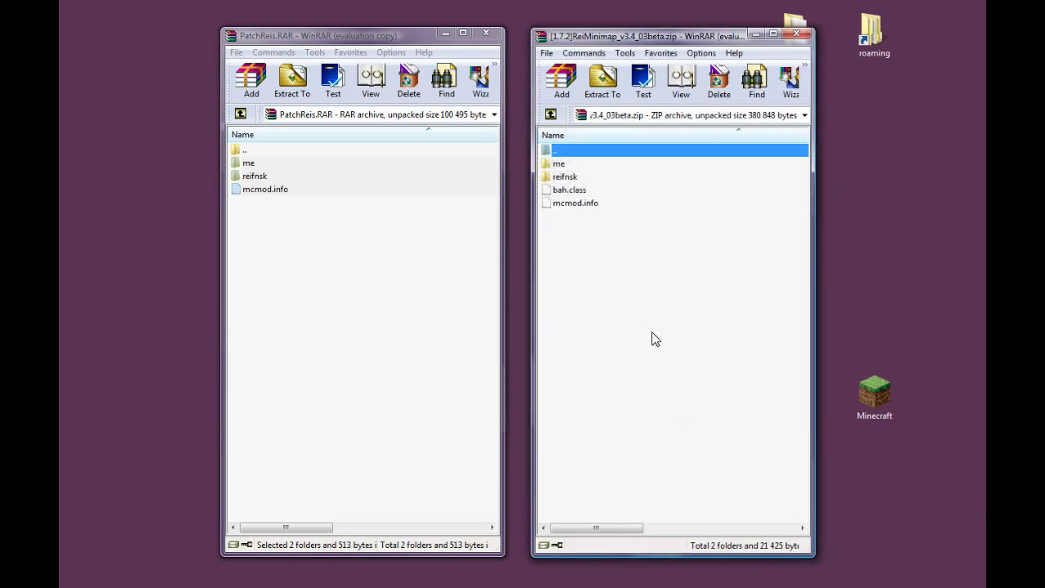
pyautogui.click(487, 34)
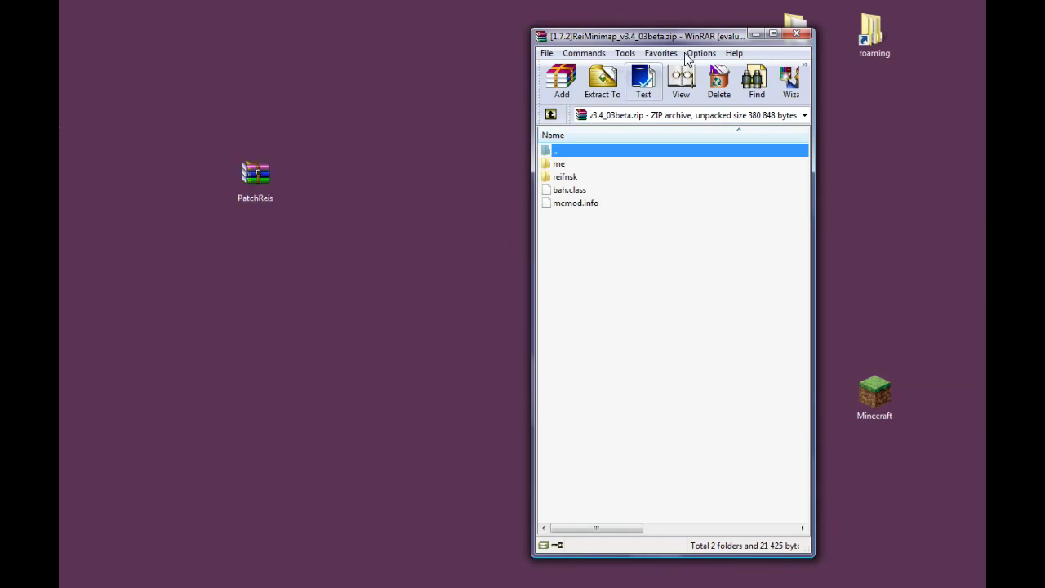
pyautogui.click(796, 34)
# Clear the PatchReis archive out of the way and reposition the patched ReiMinimap archive lower on the desktop
pyautogui.moveTo(59, 109); pyautogui.dragTo(266, 109)
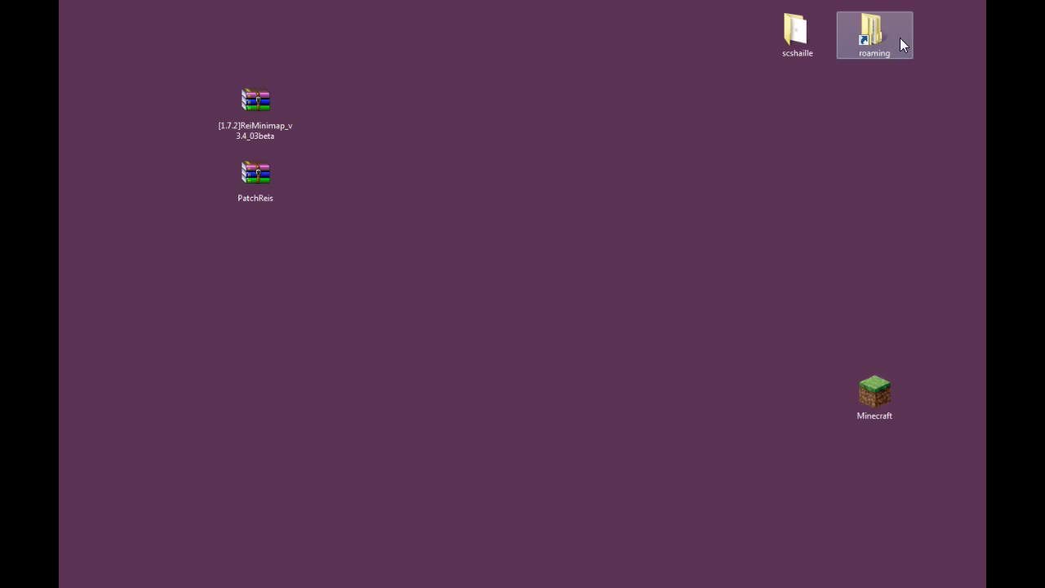
pyautogui.moveTo(261, 173); pyautogui.dragTo(104, 40)
pyautogui.moveTo(59, 121); pyautogui.dragTo(59, 121)
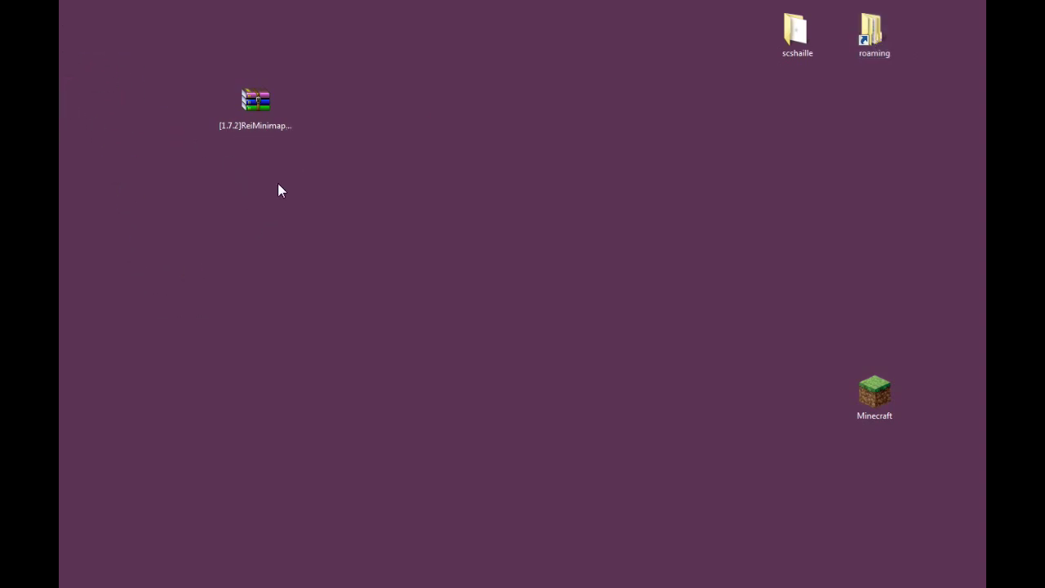
pyautogui.moveTo(253, 92); pyautogui.dragTo(373, 233)
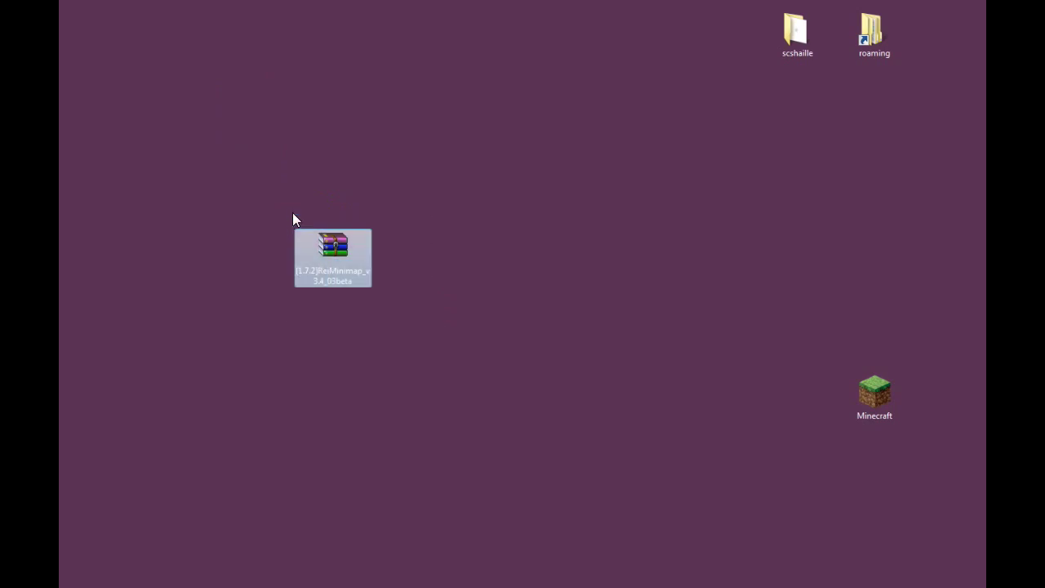
pyautogui.click(438, 228)
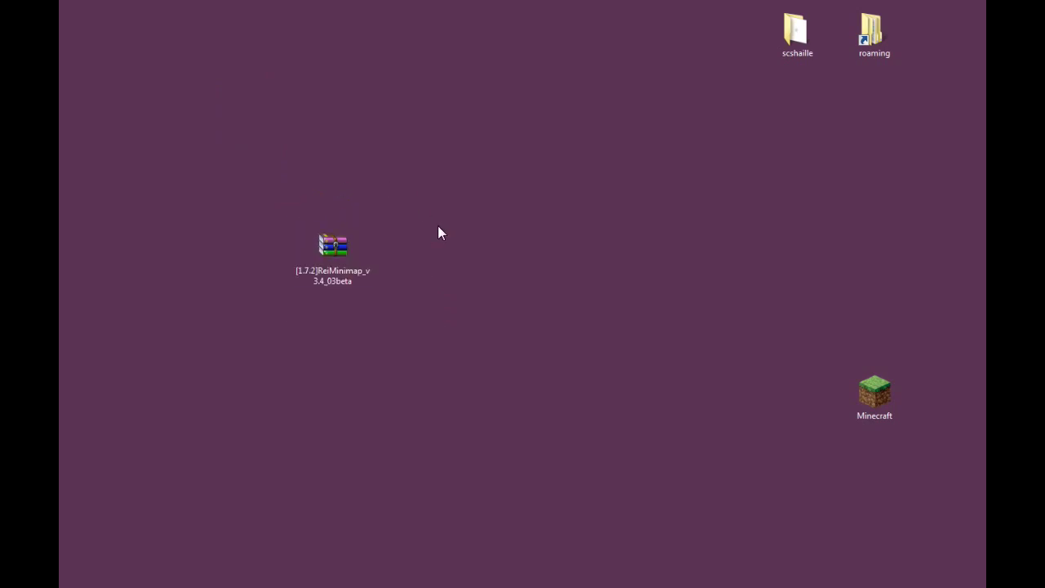
# Open the roaming folder from its desktop shortcut
pyautogui.doubleClick(884, 31)
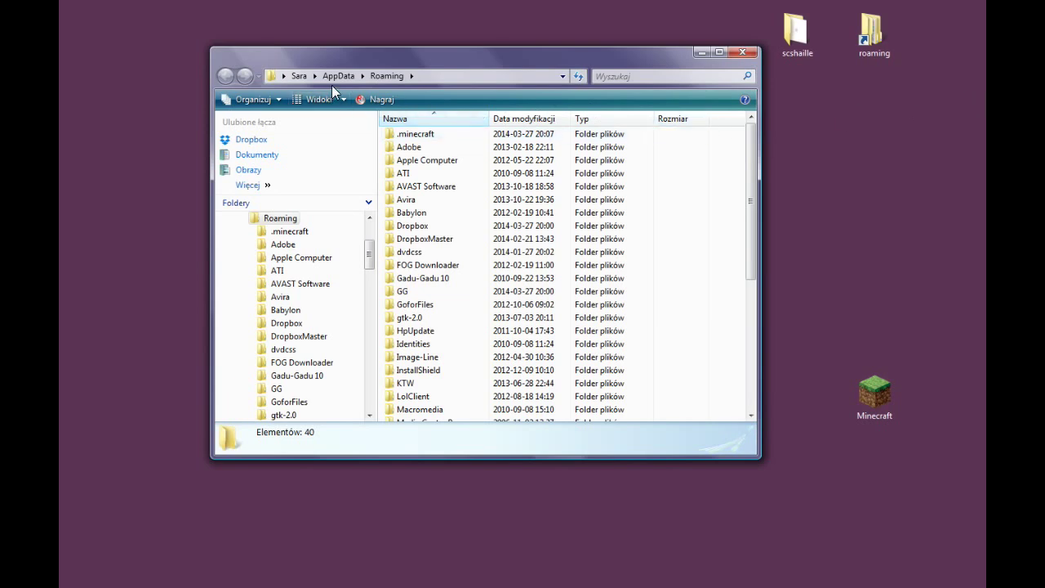
pyautogui.doubleClick(416, 134)
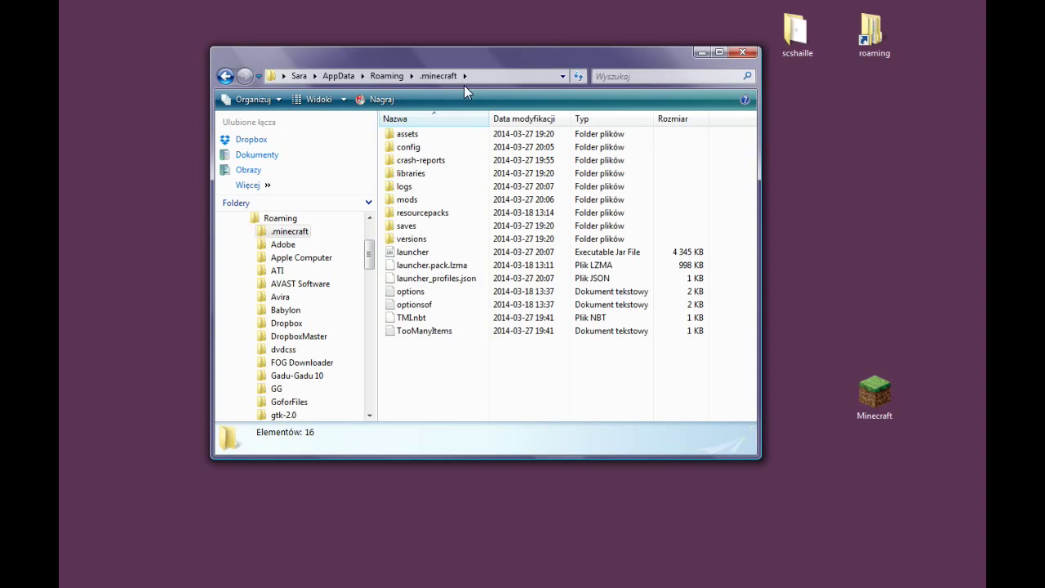
pyautogui.doubleClick(432, 202)
pyautogui.click(223, 76)
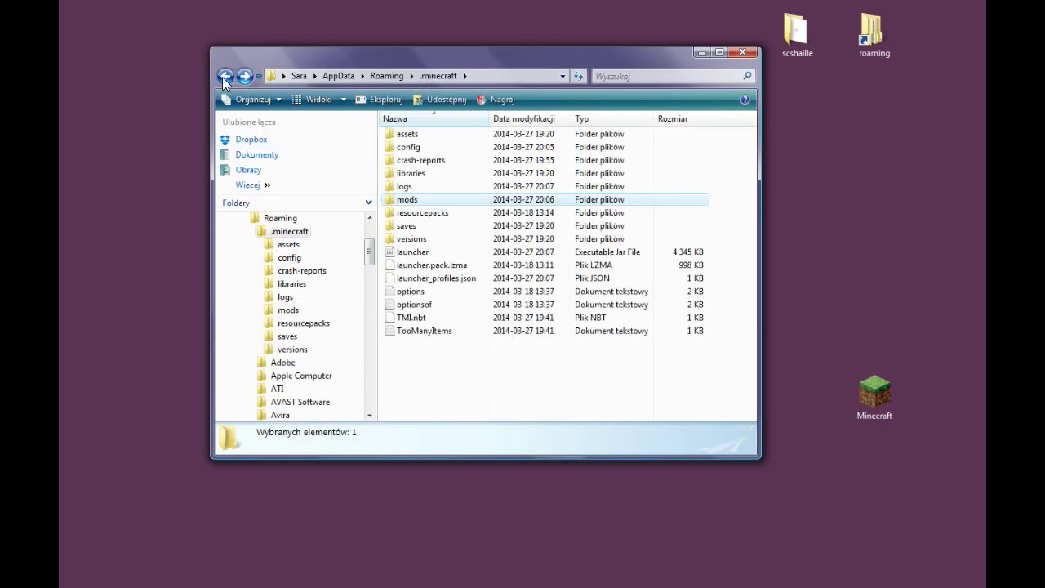
pyautogui.click(224, 76)
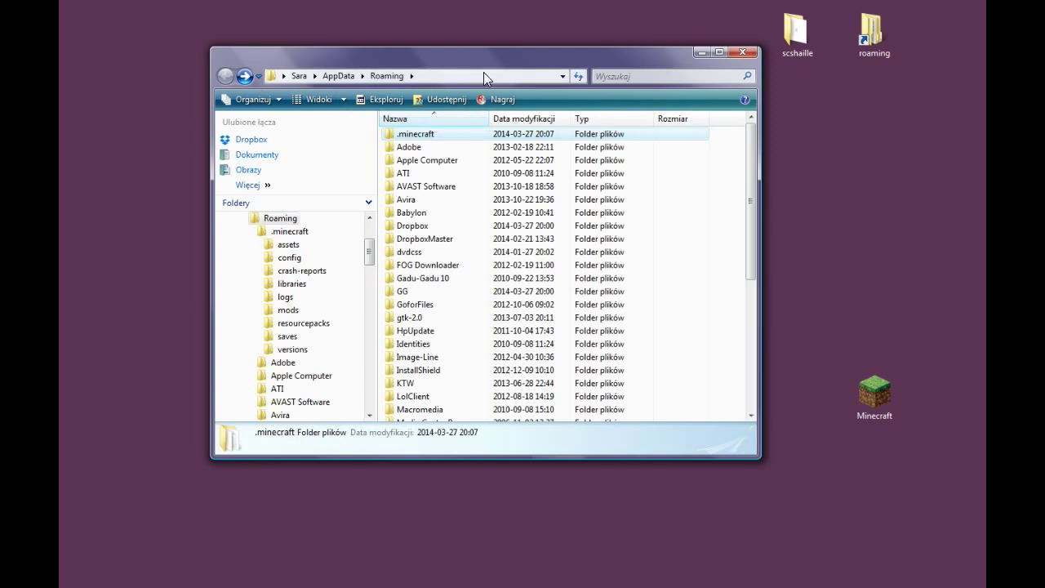
# Go to the mods folder inside .minecraft and place its window beside the ReiMinimap archive on the desktop
pyautogui.moveTo(493, 52); pyautogui.dragTo(577, 50)
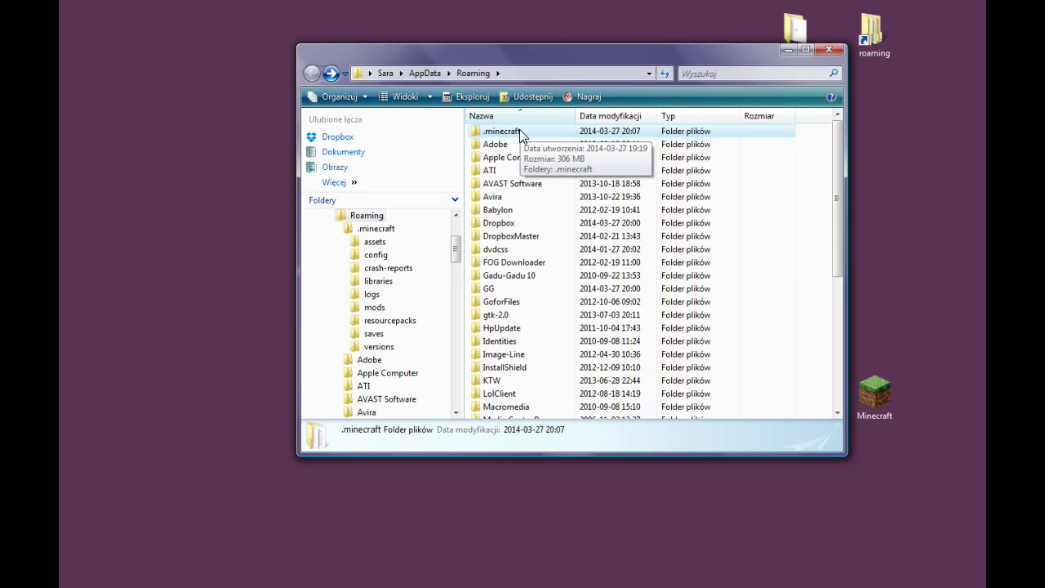
pyautogui.doubleClick(518, 133)
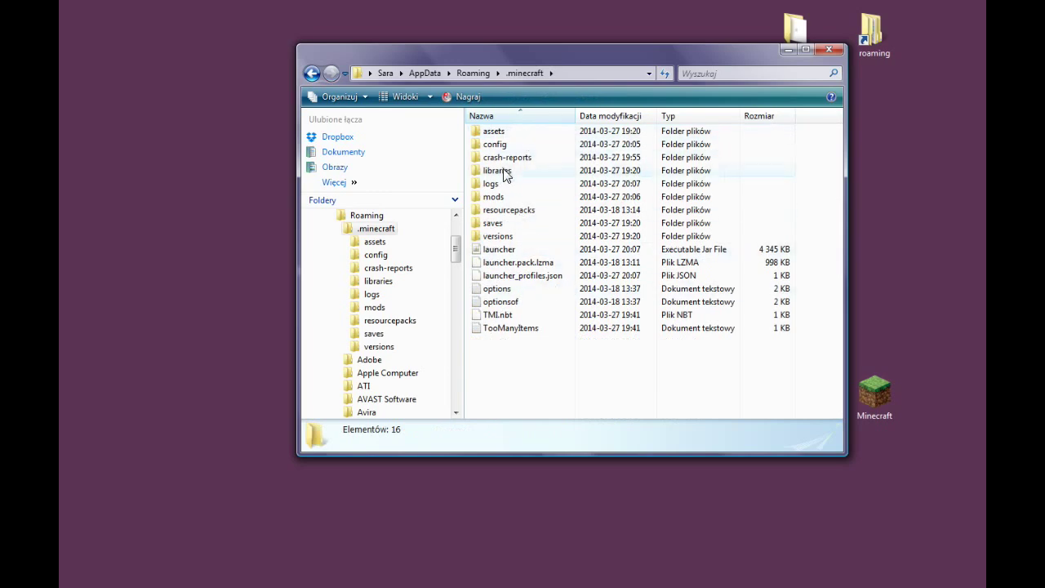
pyautogui.doubleClick(503, 203)
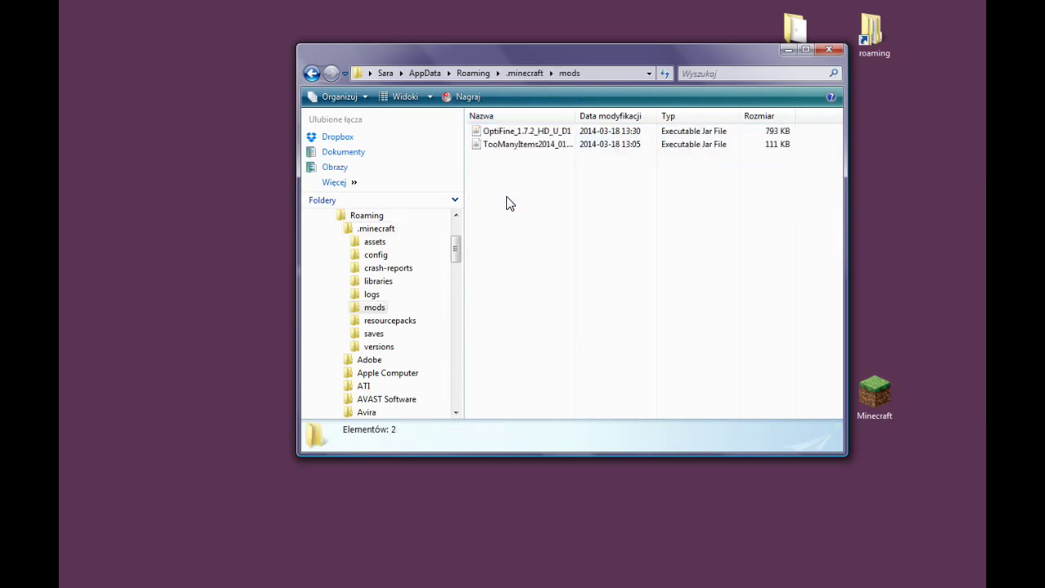
pyautogui.moveTo(572, 55); pyautogui.dragTo(668, 31)
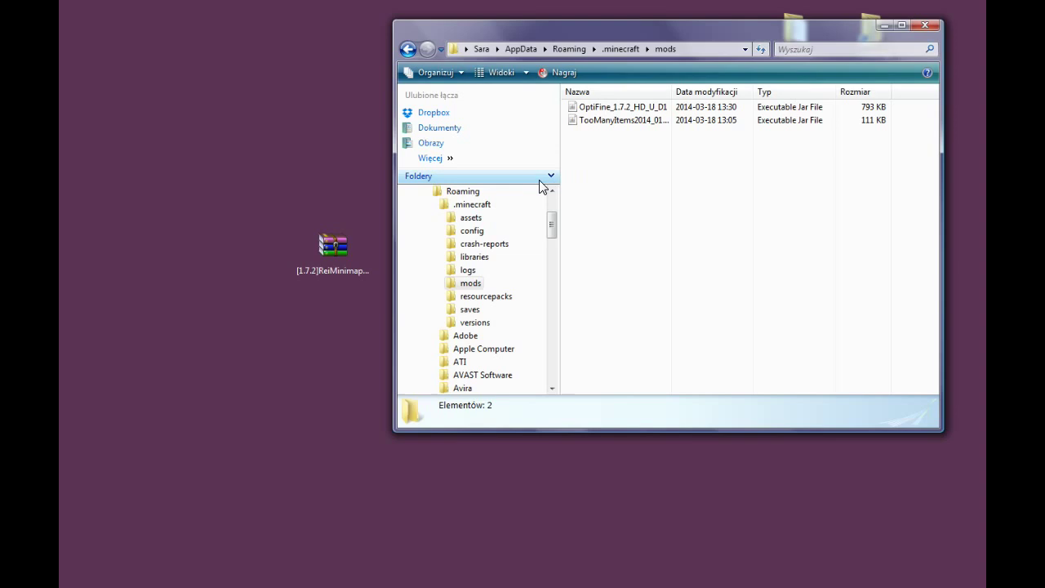
# Move the patched ReiMinimap archive from the desktop into the .minecraft mods folder and close the folder window
pyautogui.moveTo(335, 253); pyautogui.dragTo(624, 180)
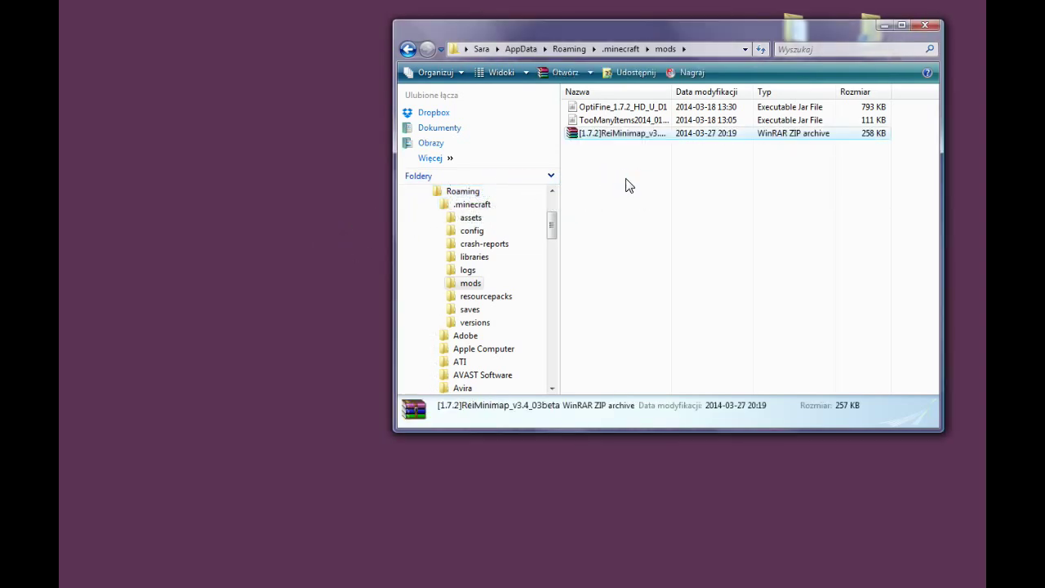
pyautogui.click(925, 26)
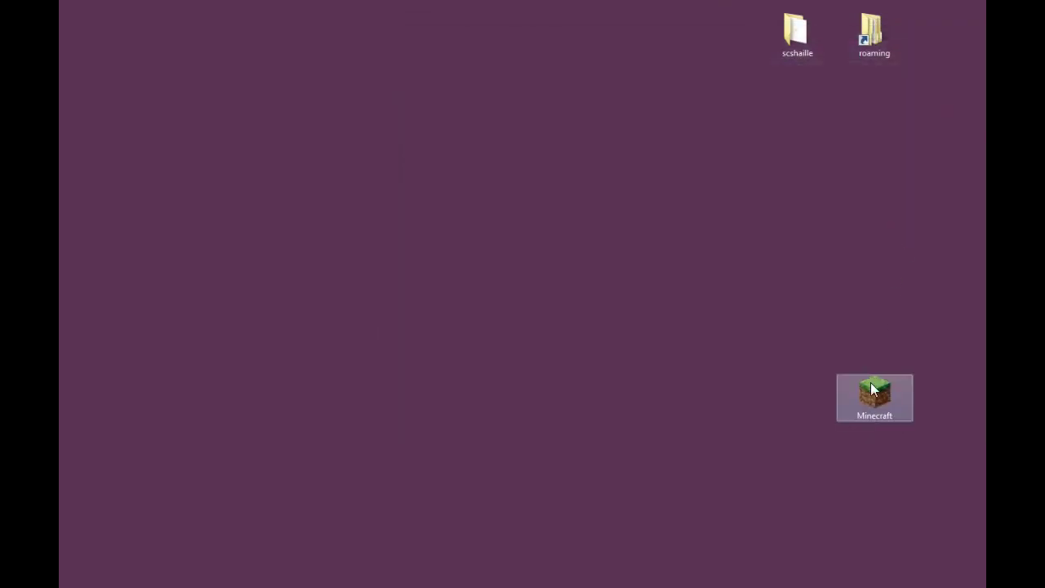
# Open the Minecraft launcher from the desktop and start the game with the Forge1024 profile
pyautogui.doubleClick(872, 391)
pyautogui.click(683, 247)
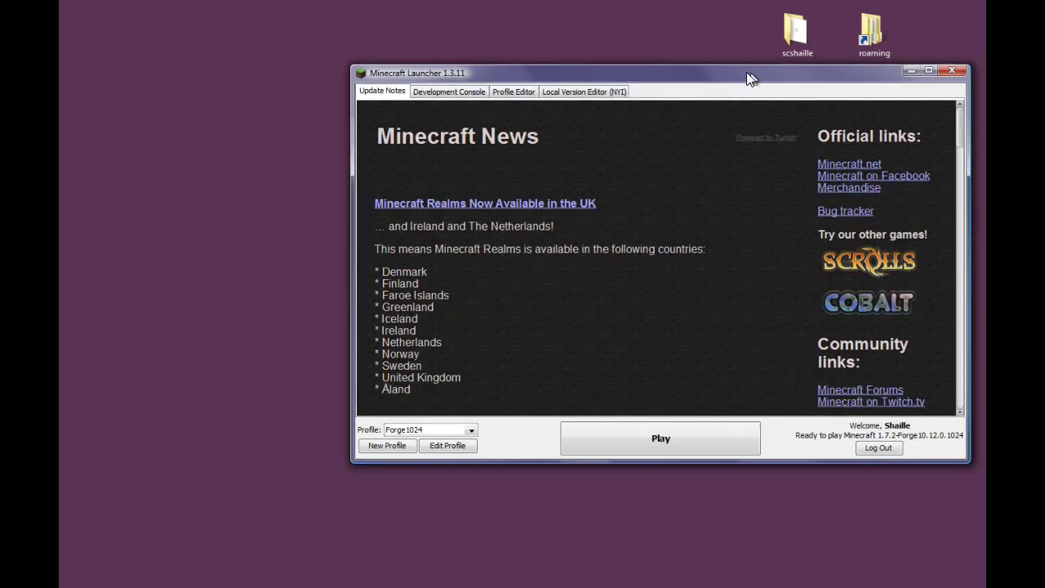
pyautogui.moveTo(749, 73); pyautogui.dragTo(639, 87)
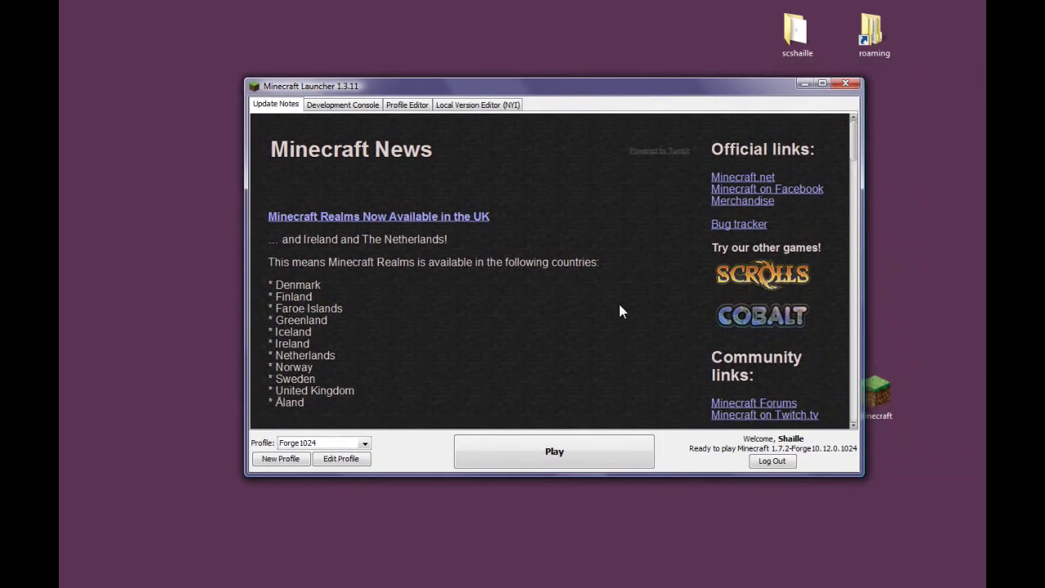
pyautogui.click(554, 452)
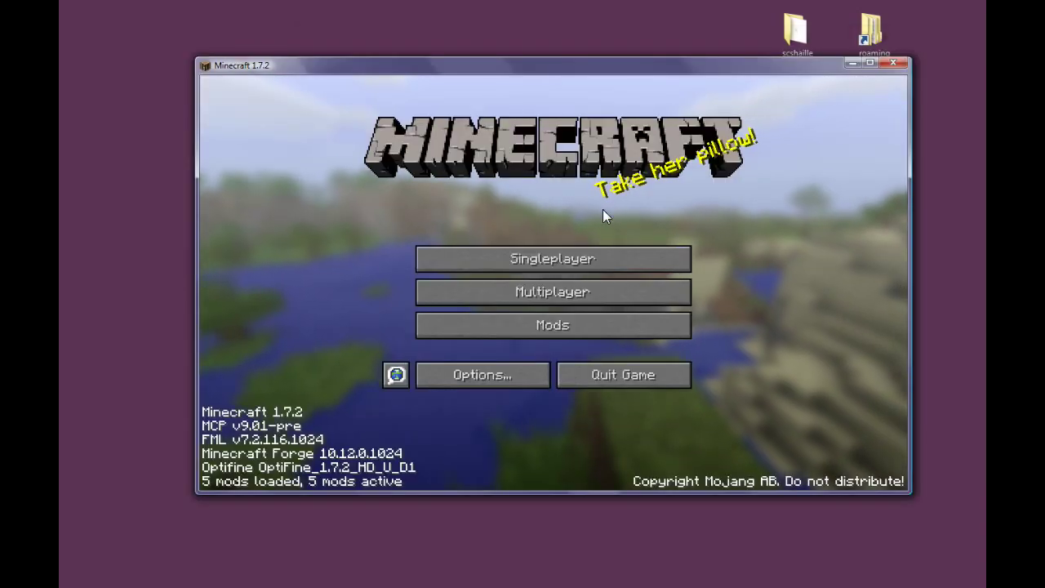
# Check the game's mod list for the ReiMinimap - Forge entry and return to the title screen
pyautogui.click(537, 323)
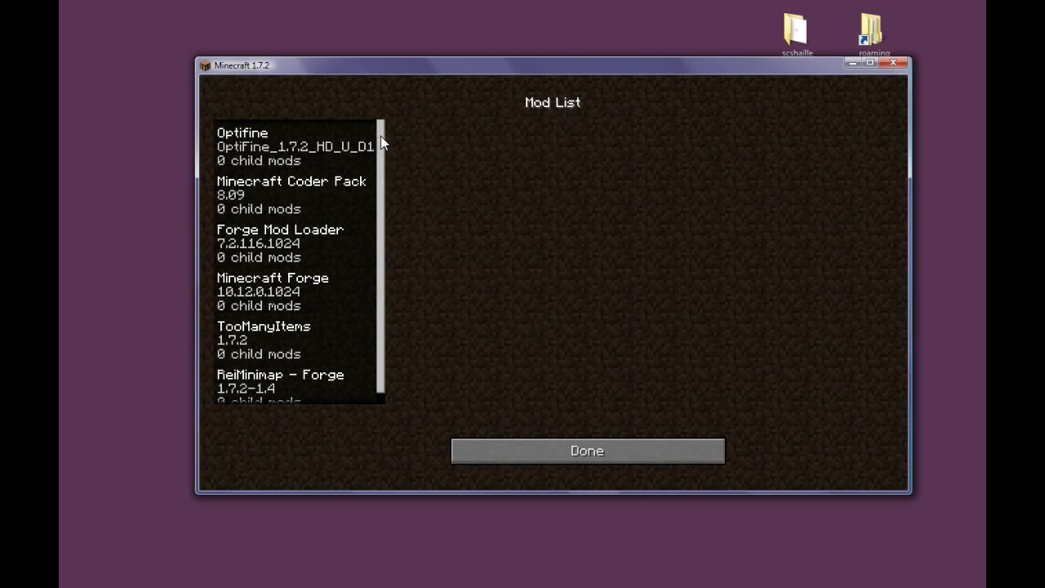
pyautogui.moveTo(380, 136); pyautogui.dragTo(382, 172)
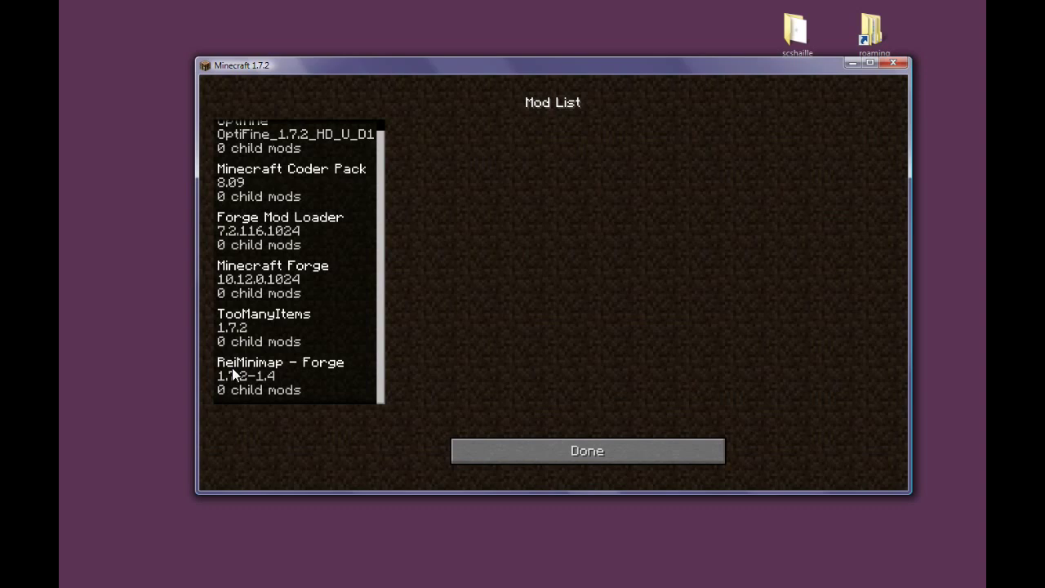
pyautogui.click(653, 446)
# Load the singleplayer world New World and switch the minimap to its enlarged view and back
pyautogui.click(628, 259)
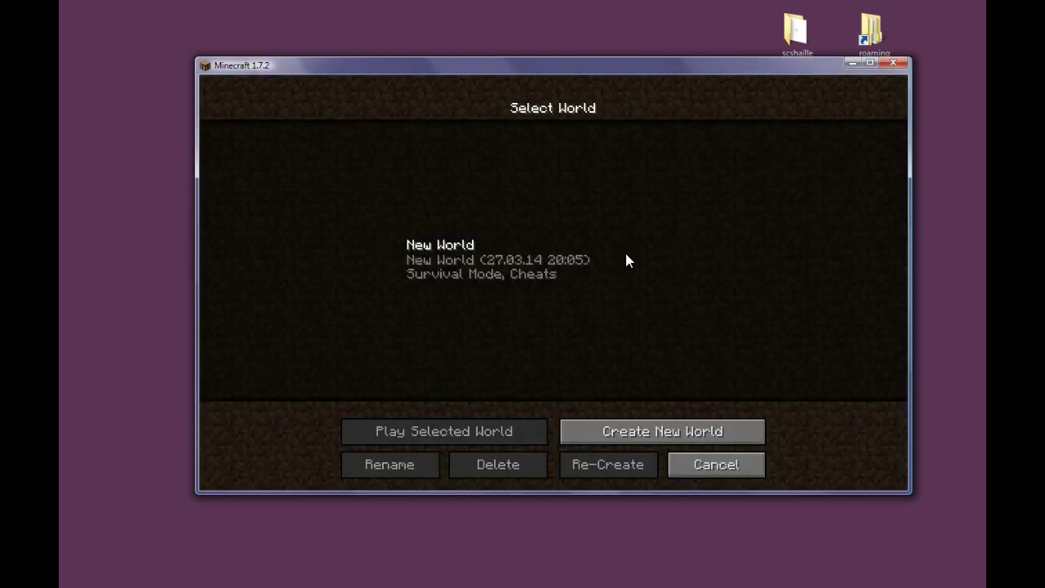
pyautogui.doubleClick(492, 260)
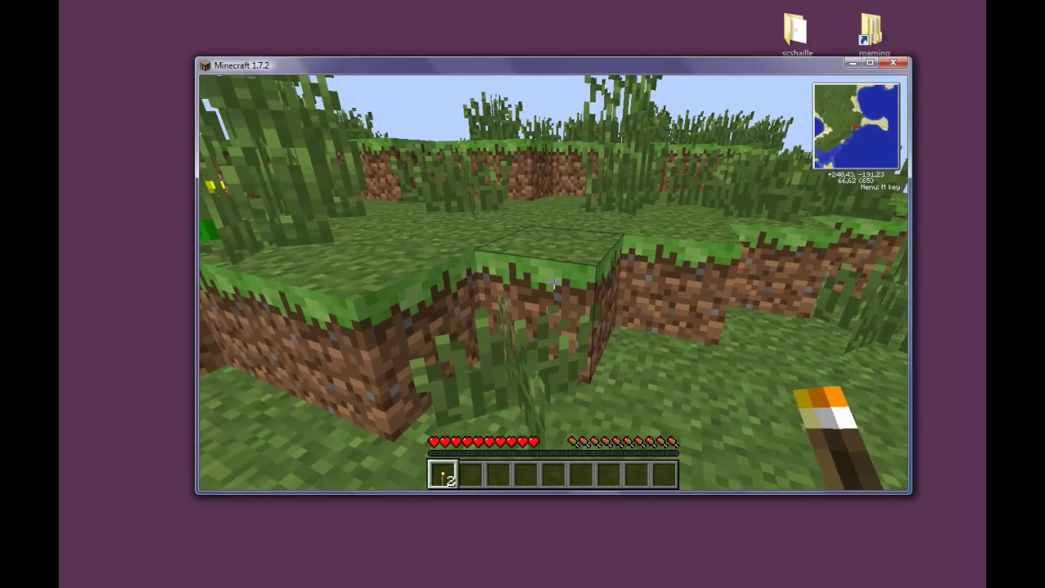
pyautogui.press('z')
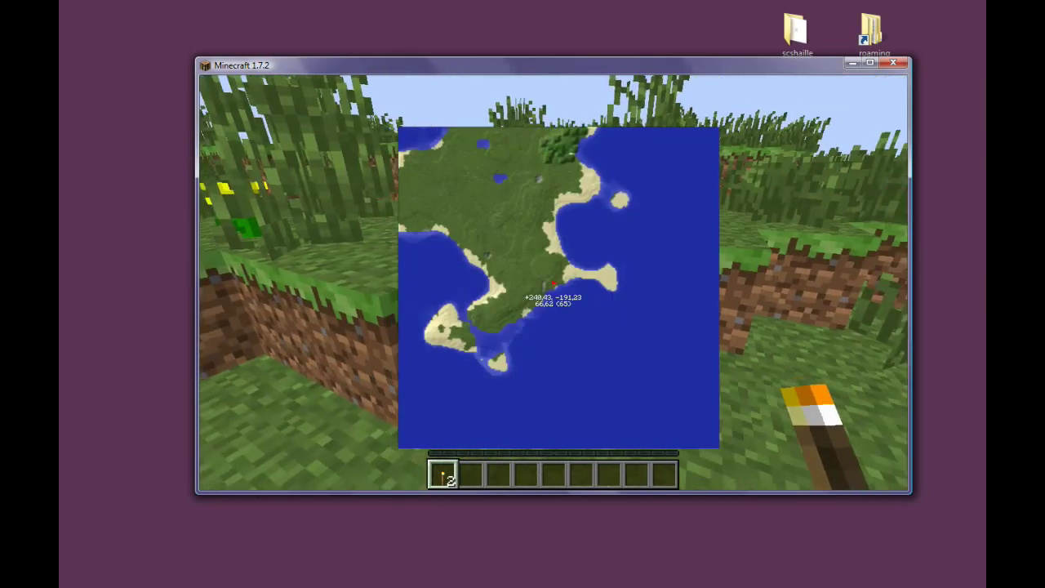
pyautogui.press('z')
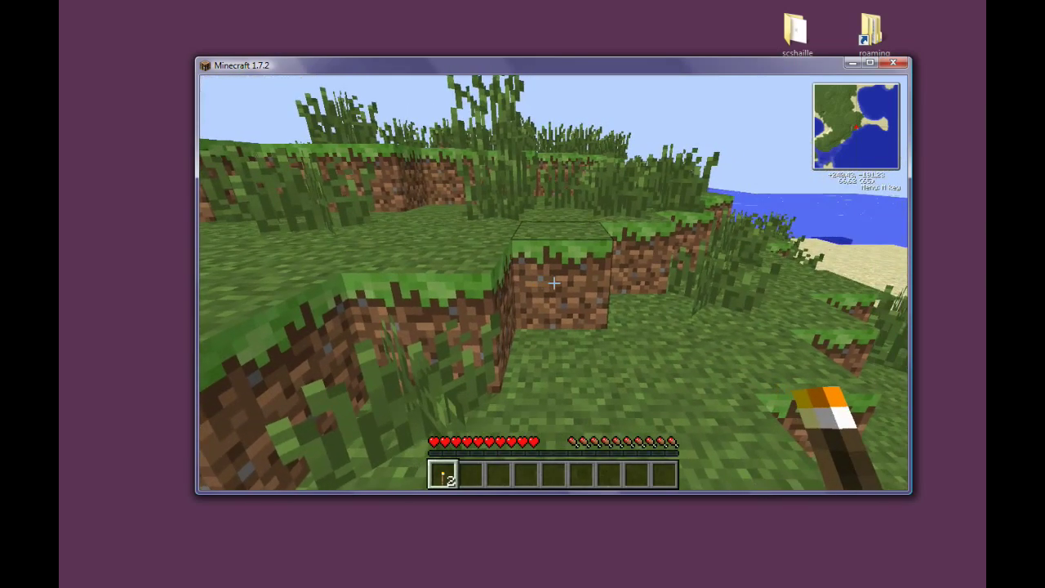
# Add an Overworld waypoint at the current position, named with the player's nickname, and exit the Rei's Minimap menu
pyautogui.press('m')
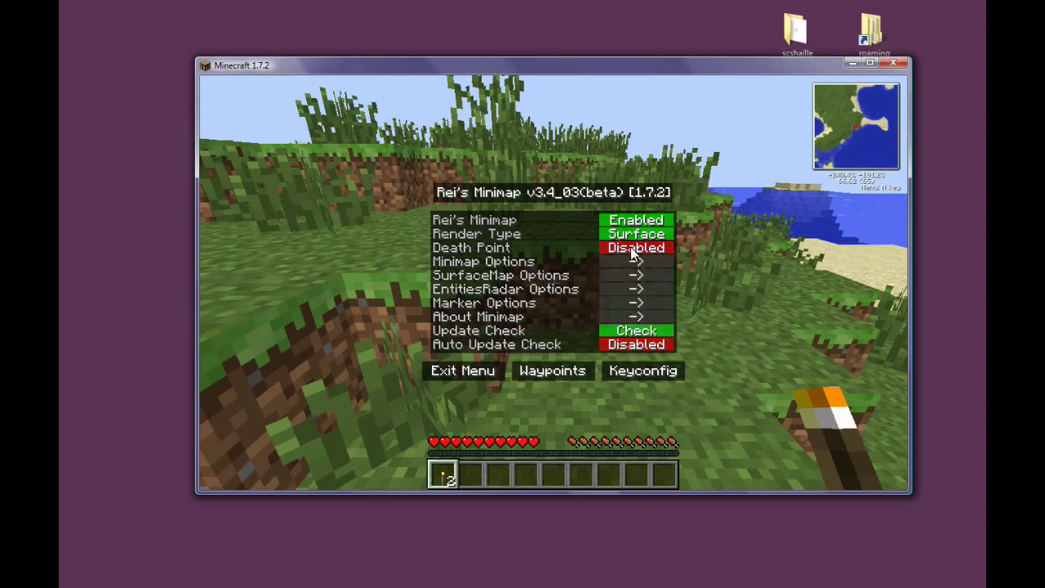
pyautogui.click(562, 376)
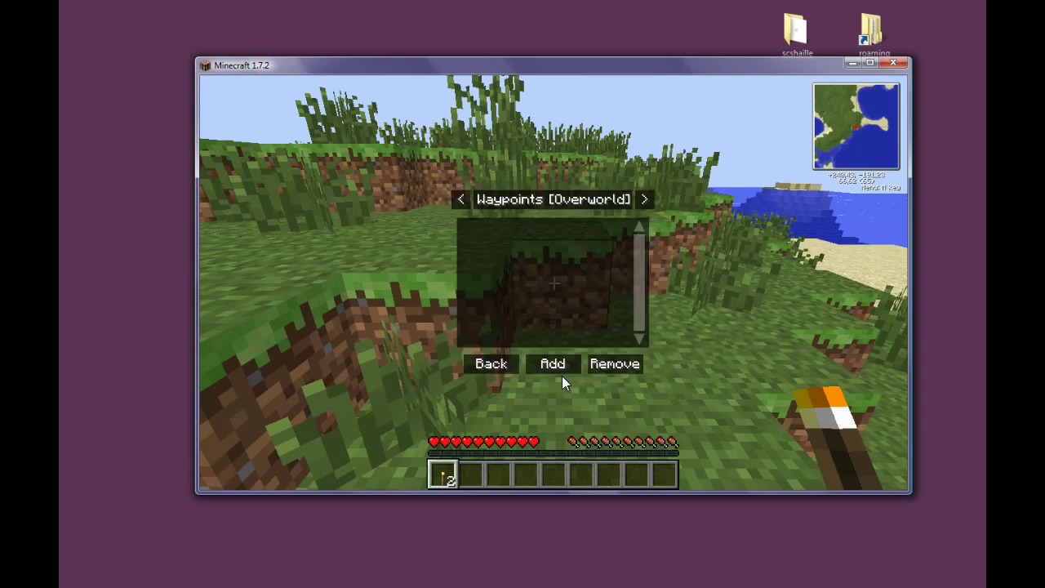
pyautogui.click(547, 364)
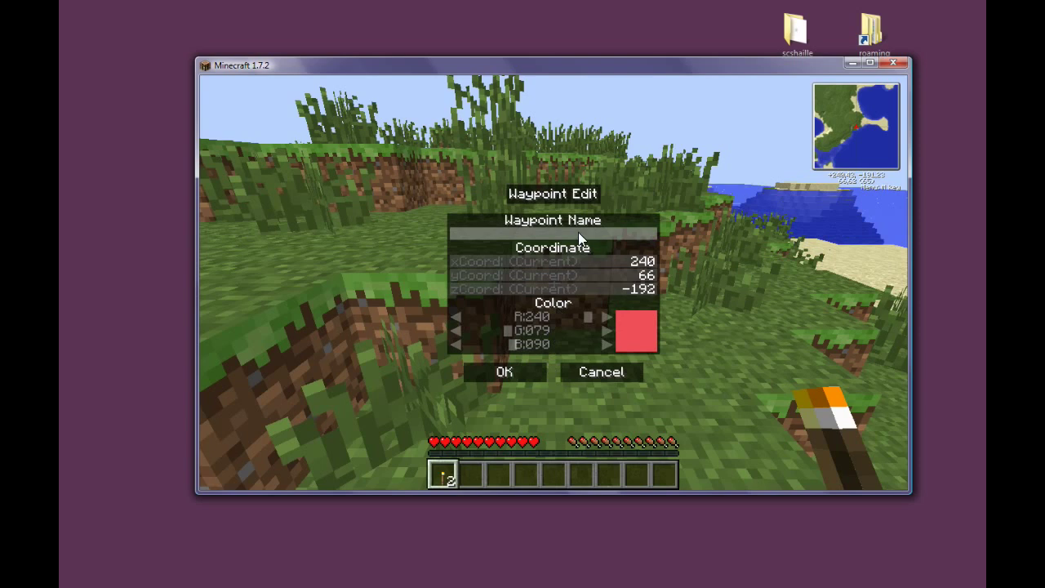
pyautogui.write('shaille')
pyautogui.click(509, 376)
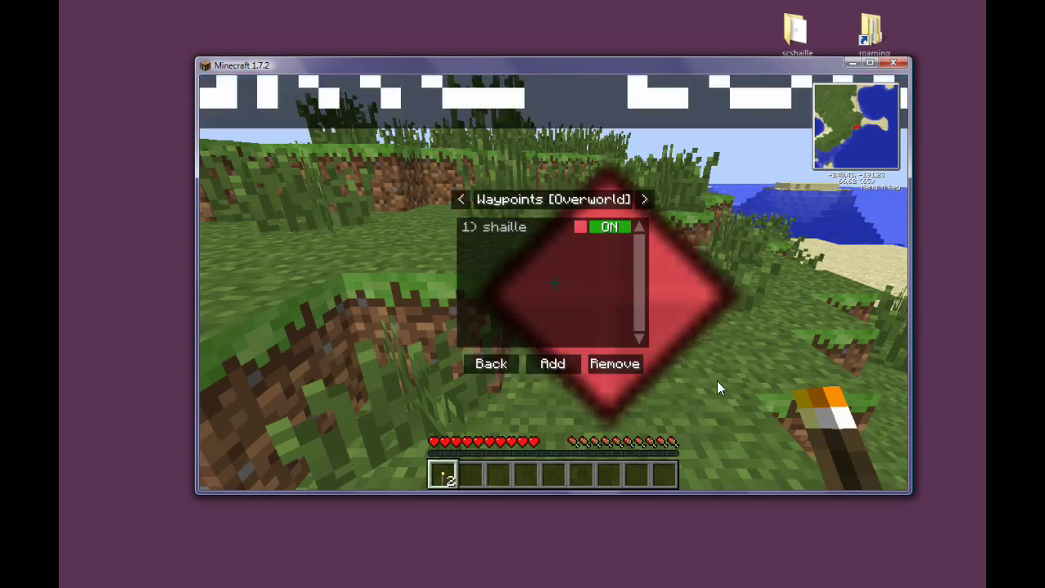
pyautogui.click(490, 366)
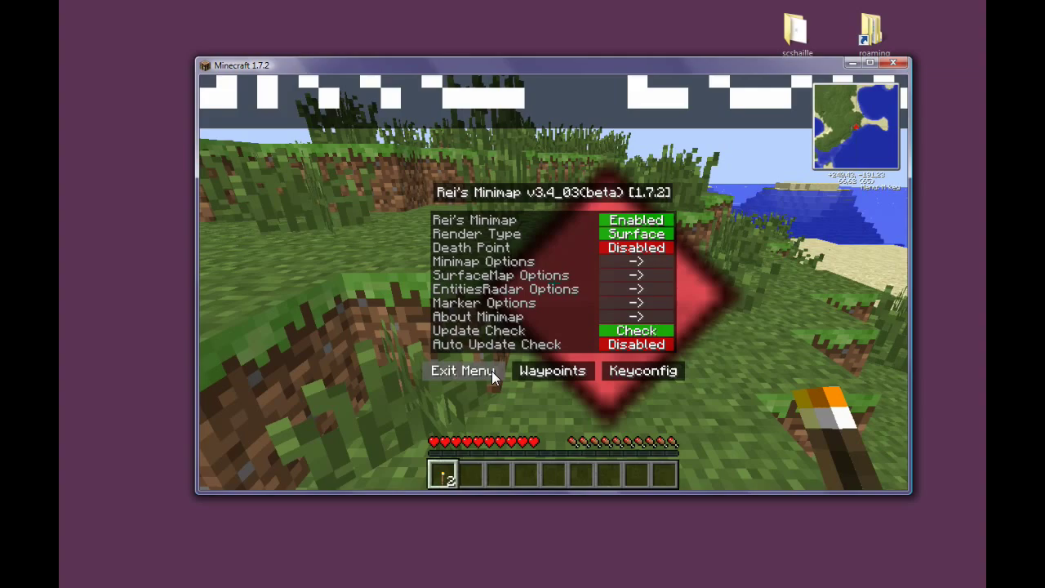
pyautogui.click(492, 371)
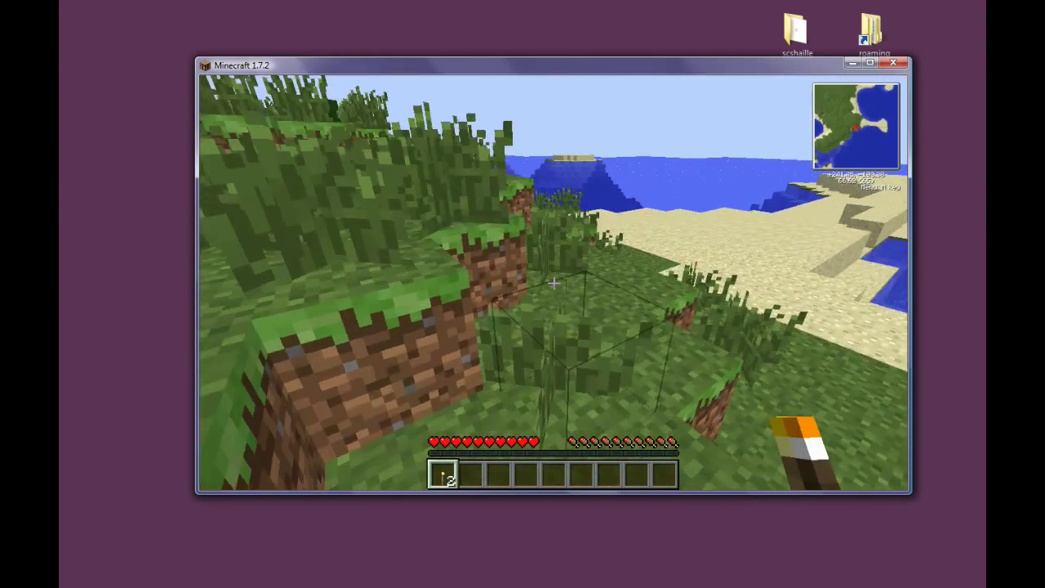
# Walk around near the new waypoint to view its marker, and display the enlarged map
pyautogui.press('s')
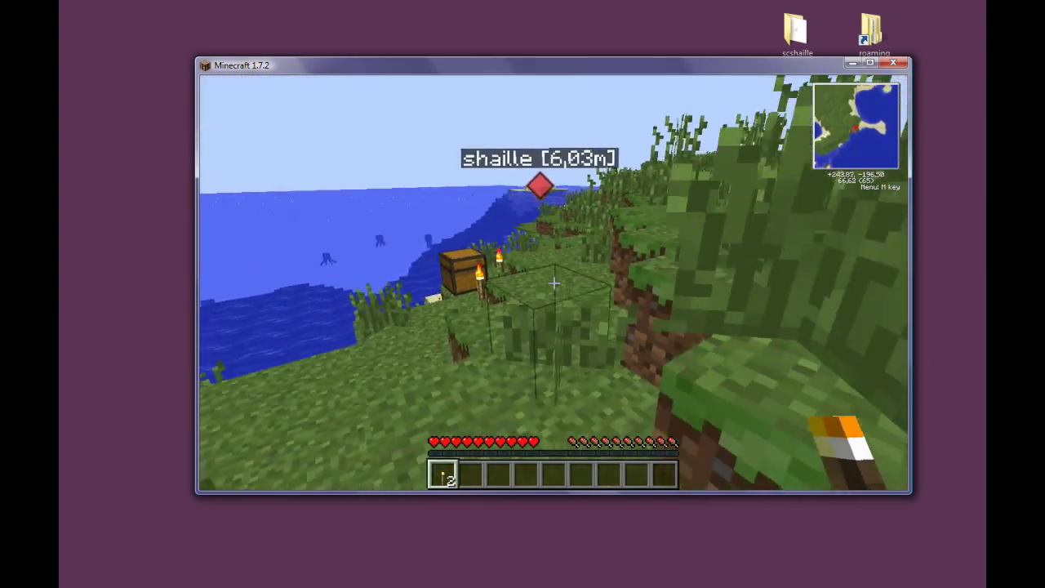
pyautogui.press('s')
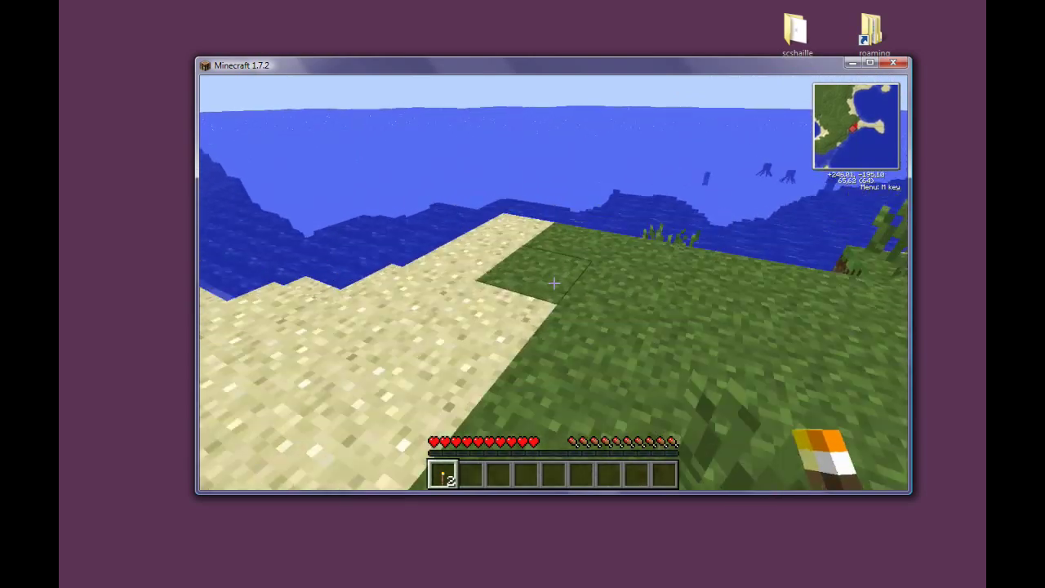
pyautogui.press('s')
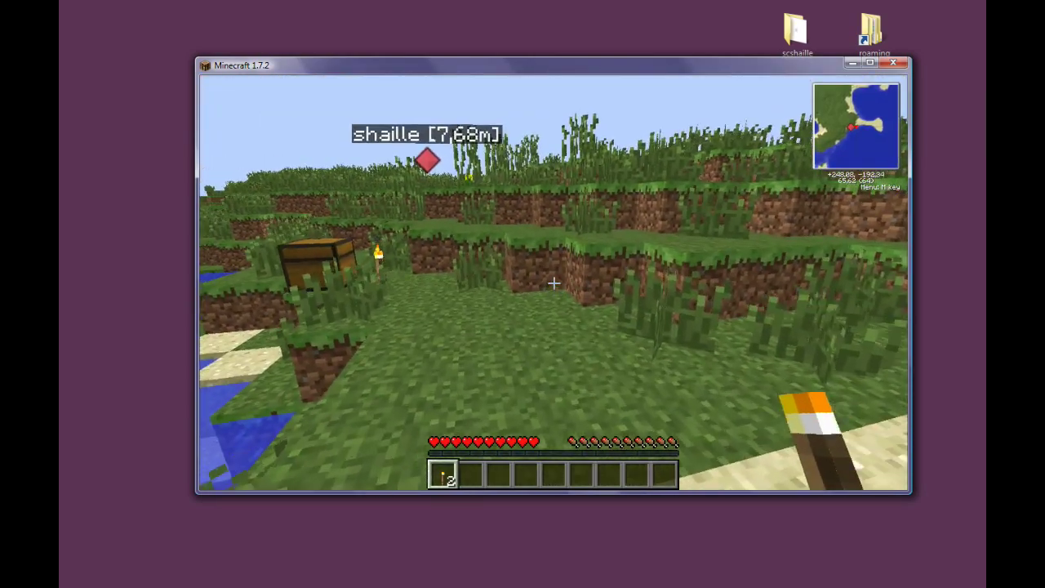
pyautogui.press('w')
pyautogui.press('n')
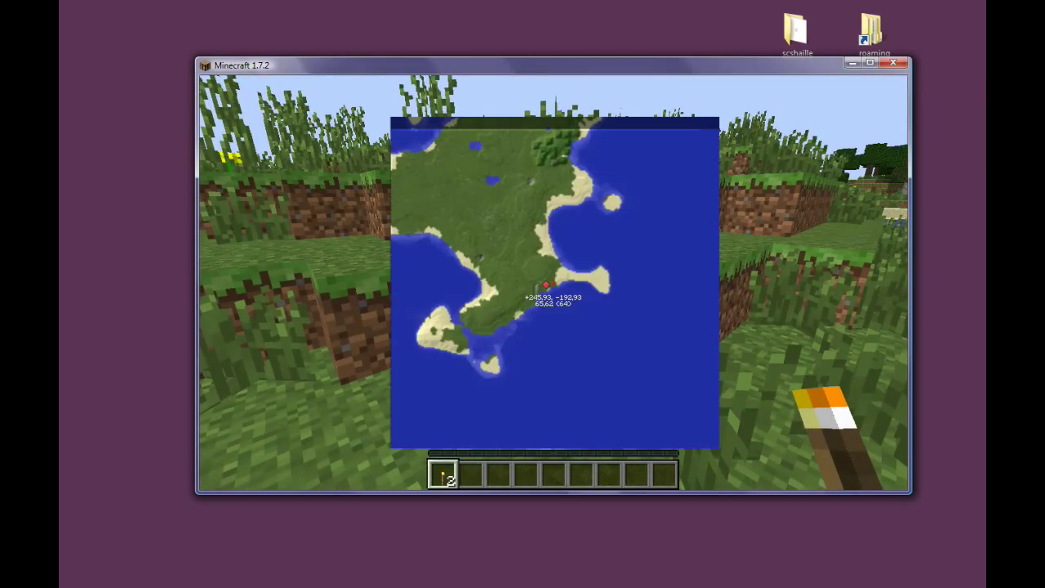